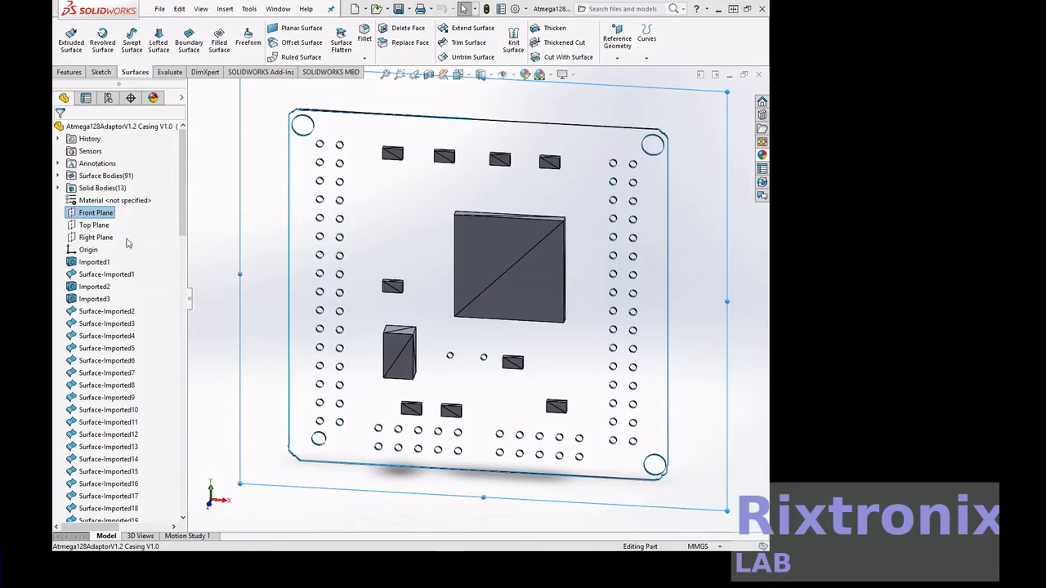
View the Front Plane normal-to and start Sketch1 on it.
right_click(104, 214)
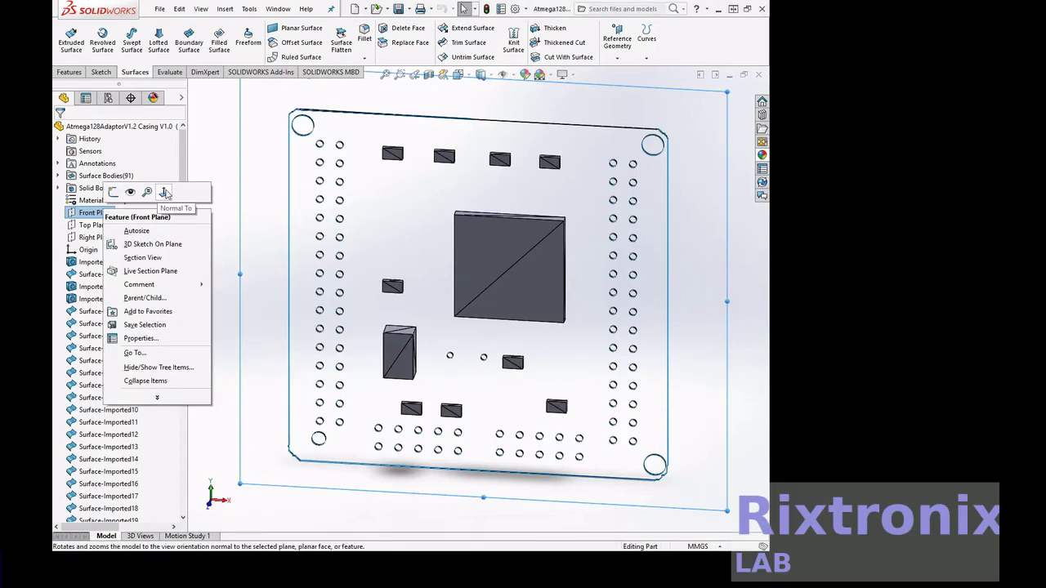
click(166, 194)
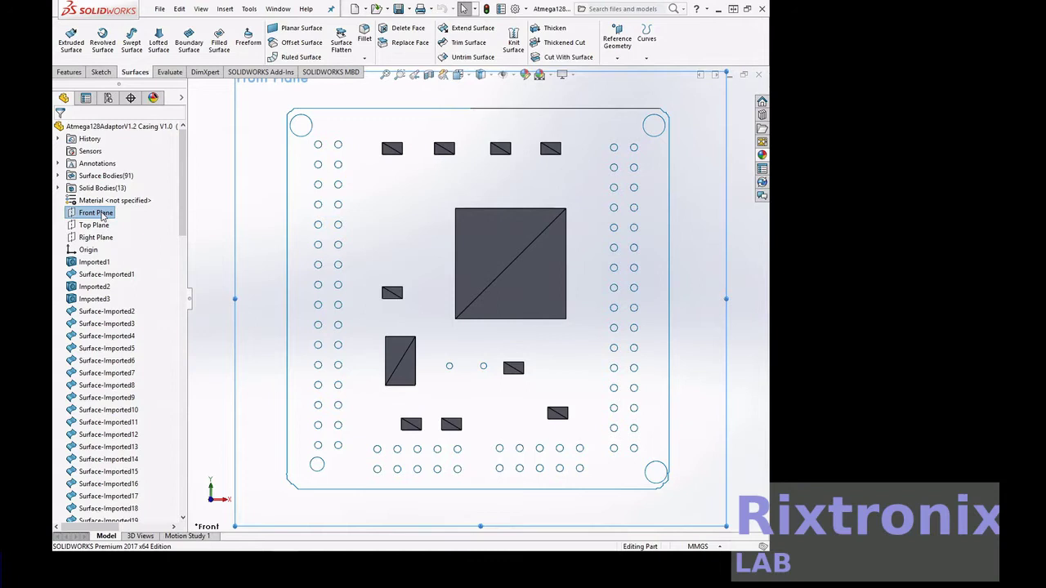
right_click(102, 214)
click(110, 195)
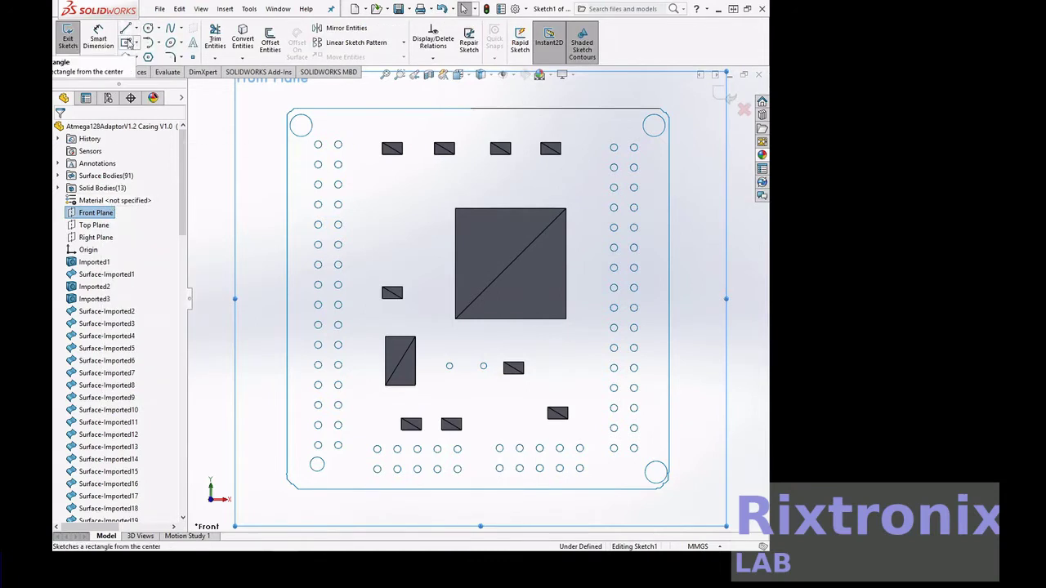
Draw a center rectangle from the board centre enclosing the PCB, then place its top-edge width dimension.
right_drag(482, 204, 490, 274)
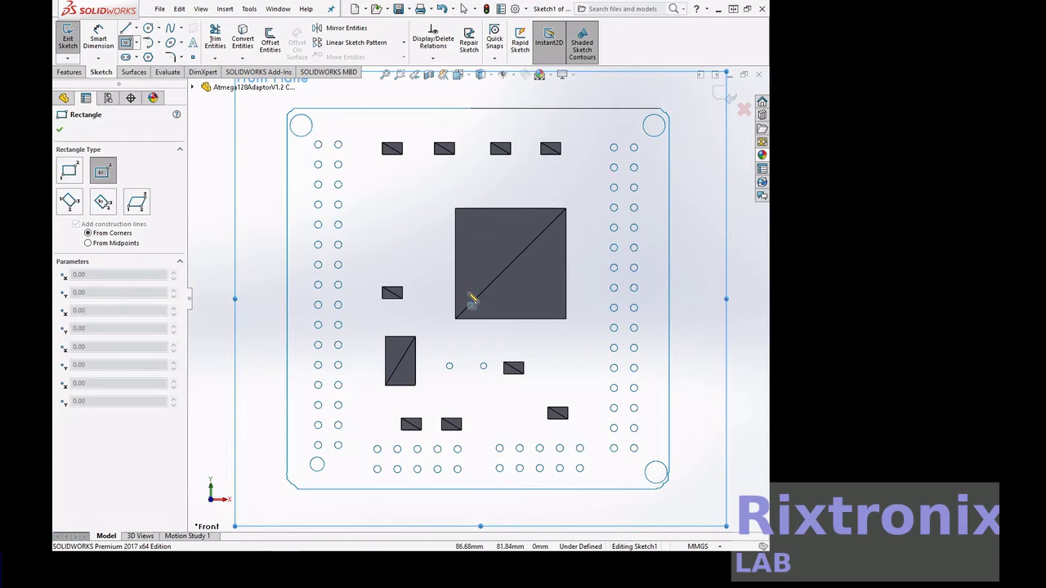
click(468, 294)
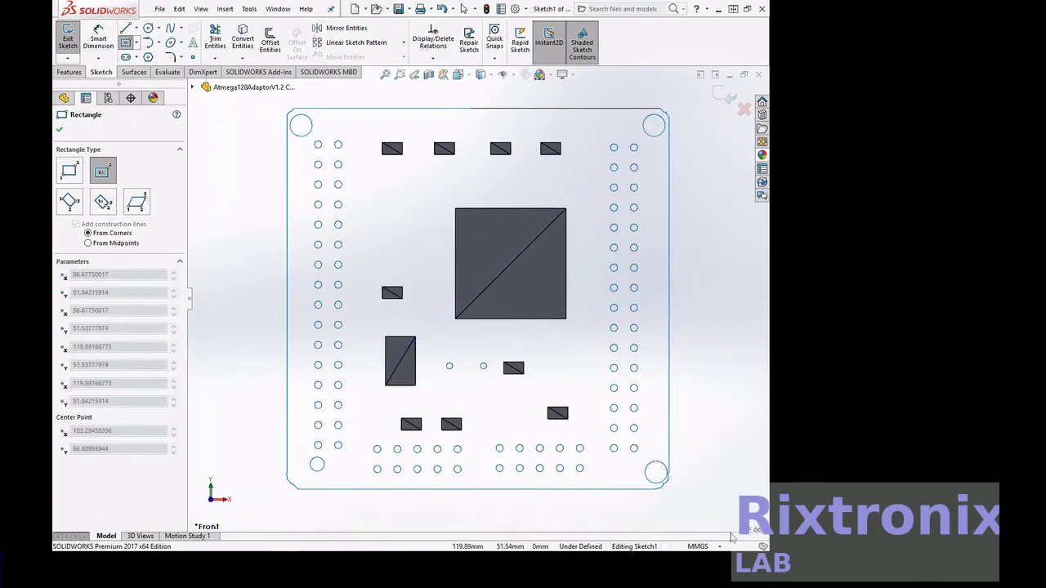
key(z)
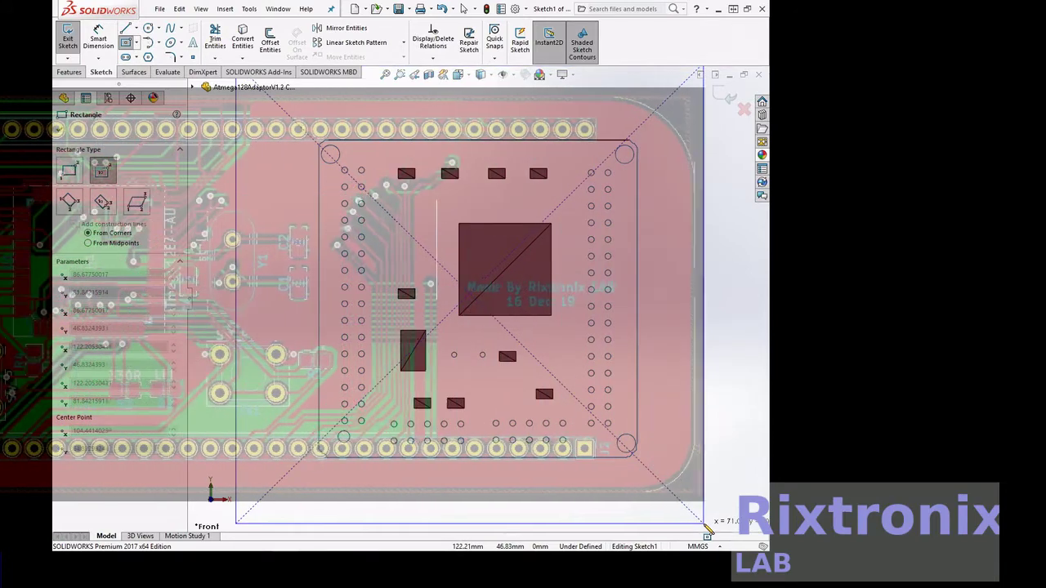
click(704, 523)
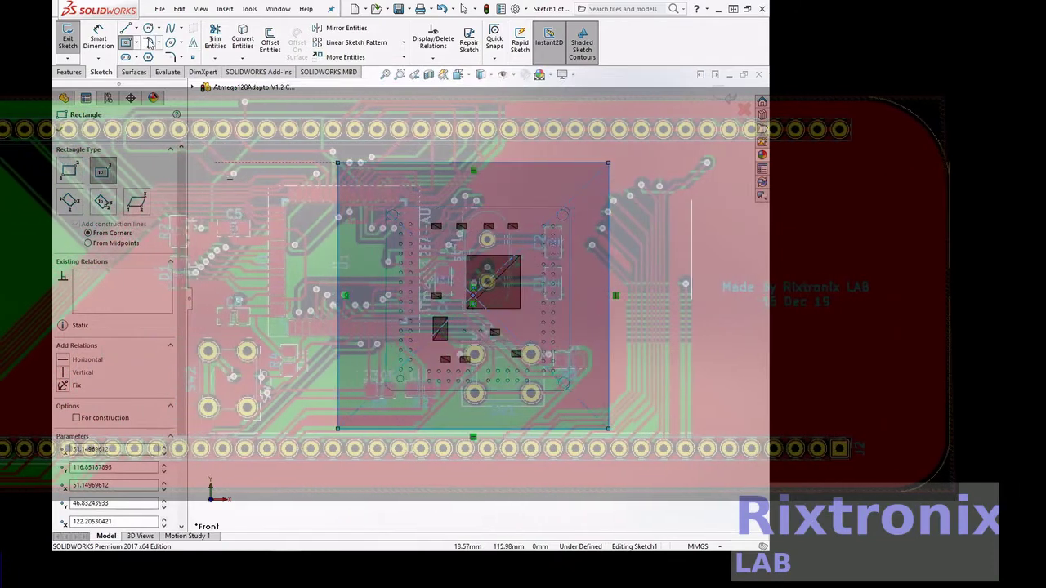
key(Escape)
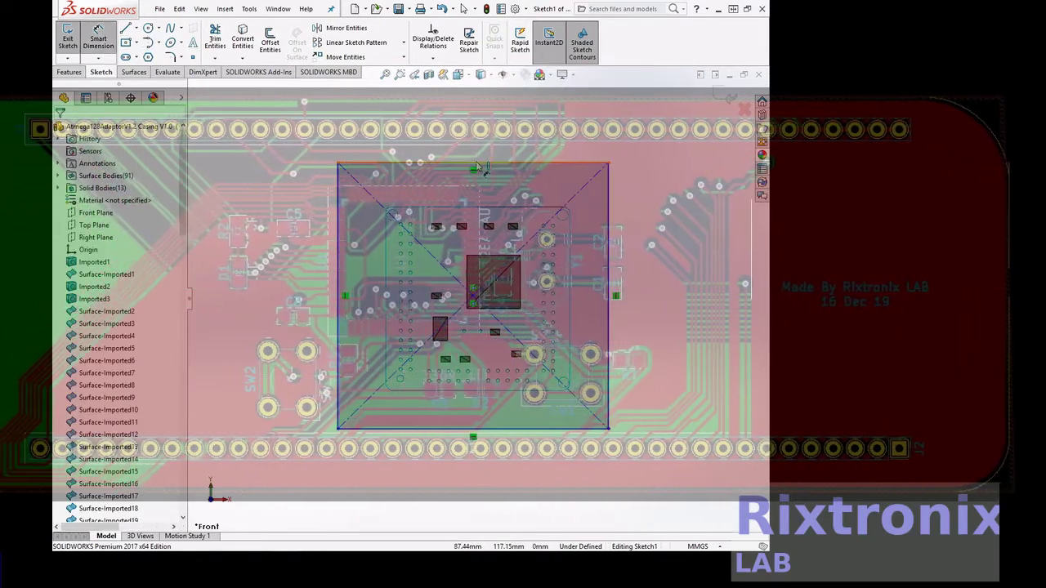
click(484, 163)
click(479, 135)
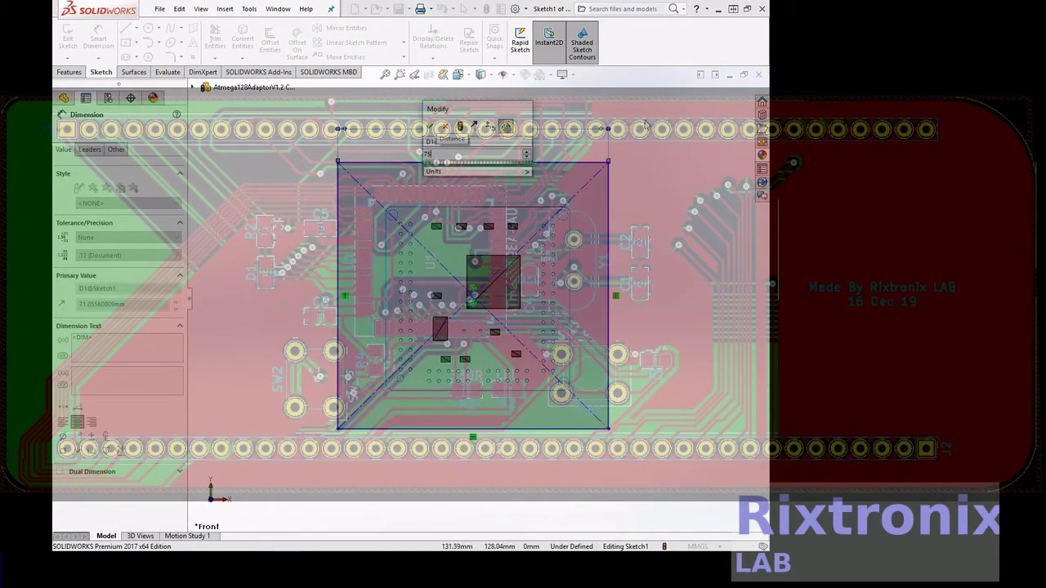
Set the rectangle's width and height dimensions both to 75 mm.
text(75)
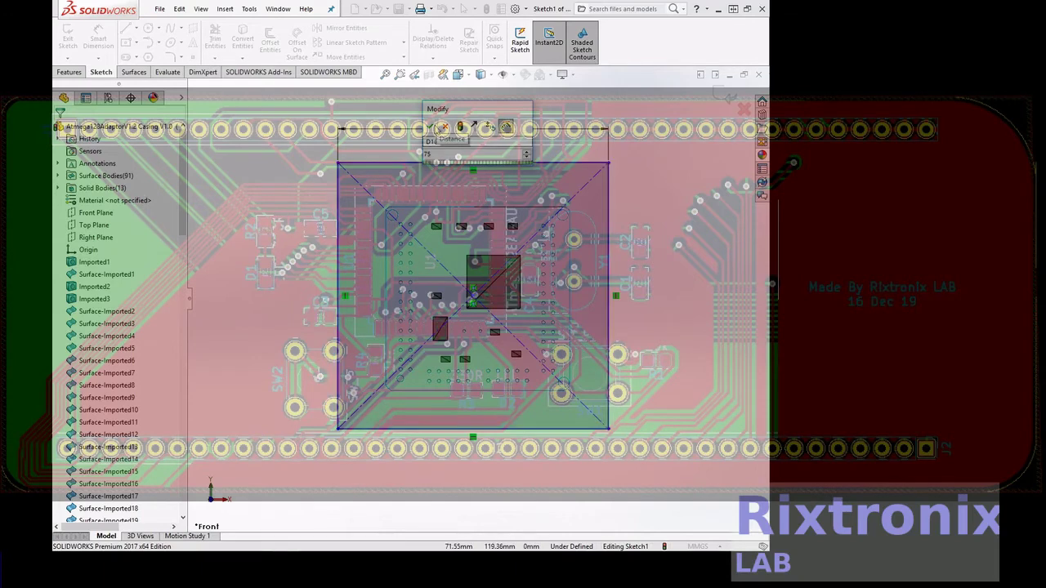
click(434, 128)
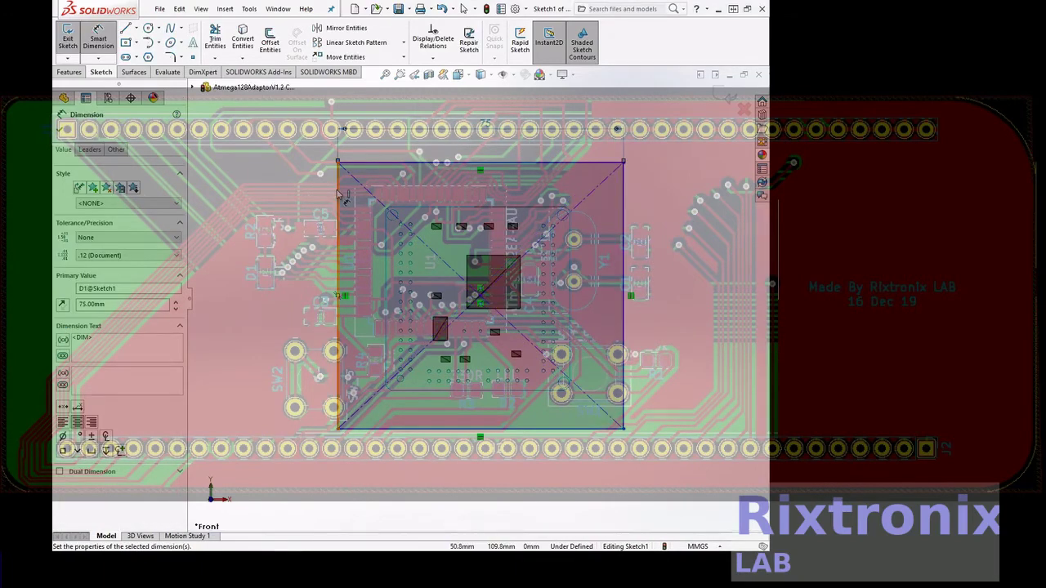
click(343, 196)
click(283, 195)
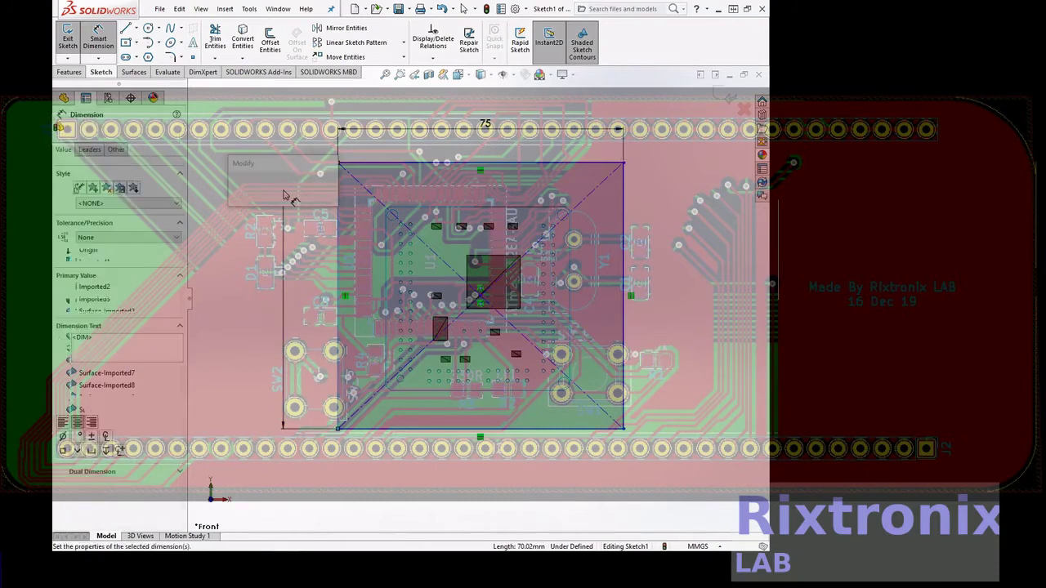
text(75)
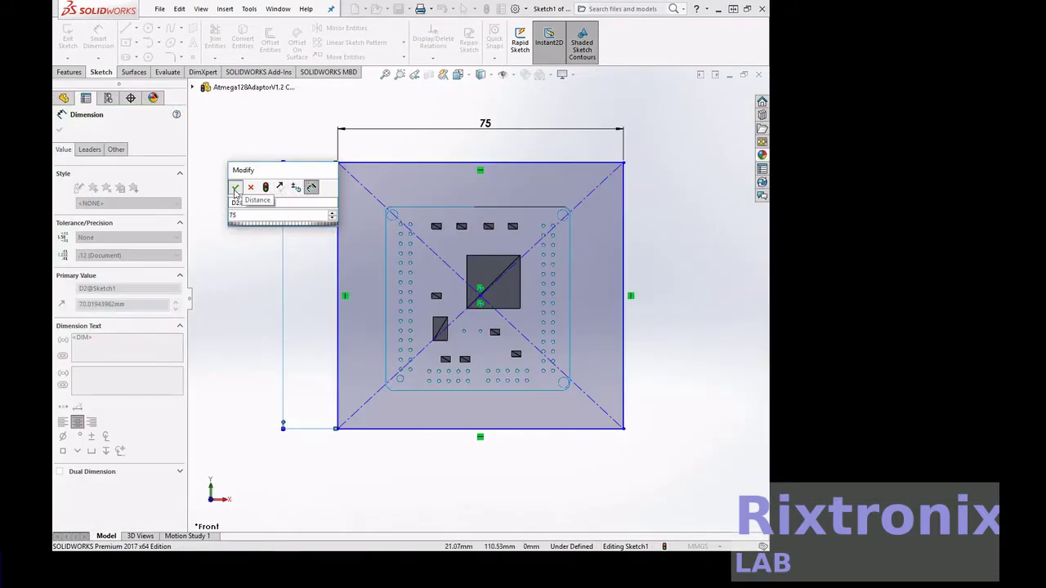
click(235, 187)
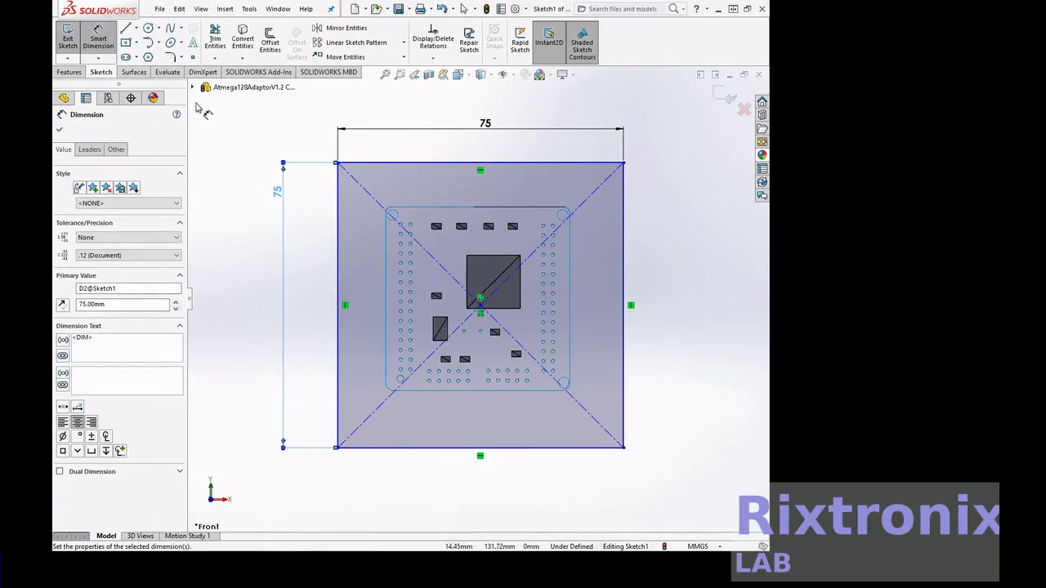
key(Escape)
Fillet the square's four corners with a 2 mm radius and exit Sketch1.
click(169, 57)
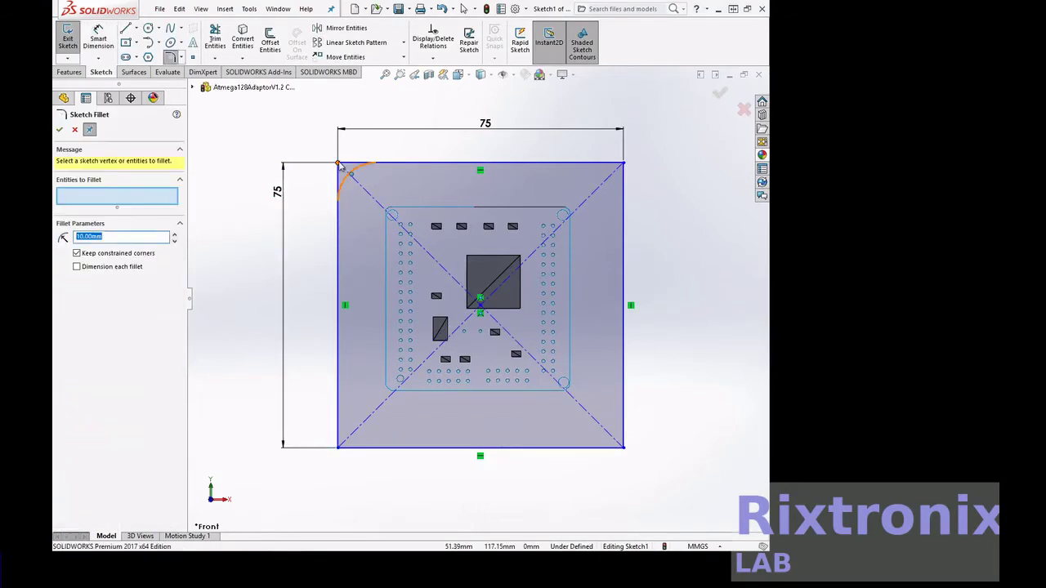
click(338, 163)
click(84, 237)
drag(84, 236, 64, 238)
text(2)
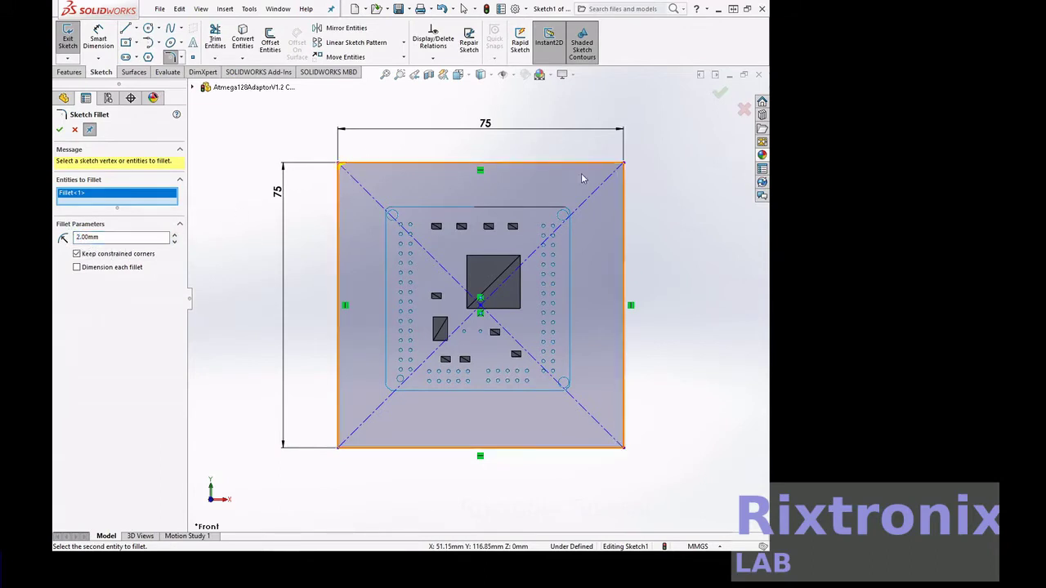
click(622, 166)
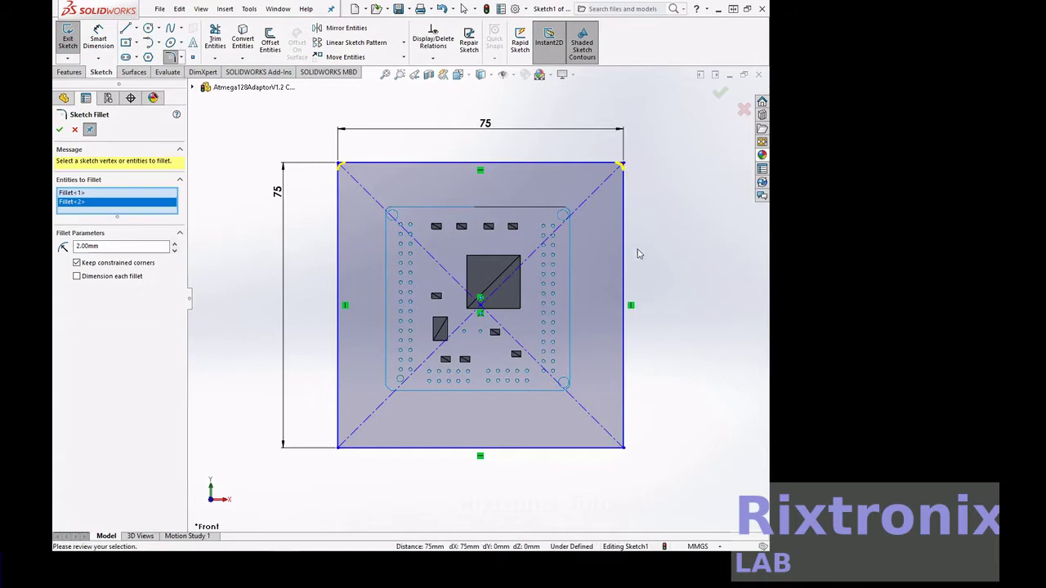
click(623, 449)
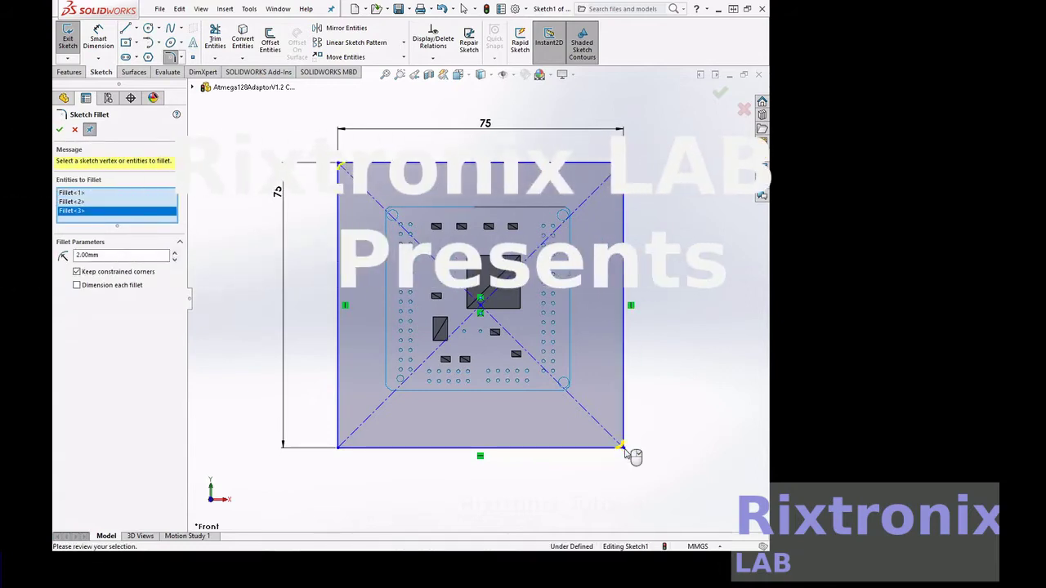
click(339, 448)
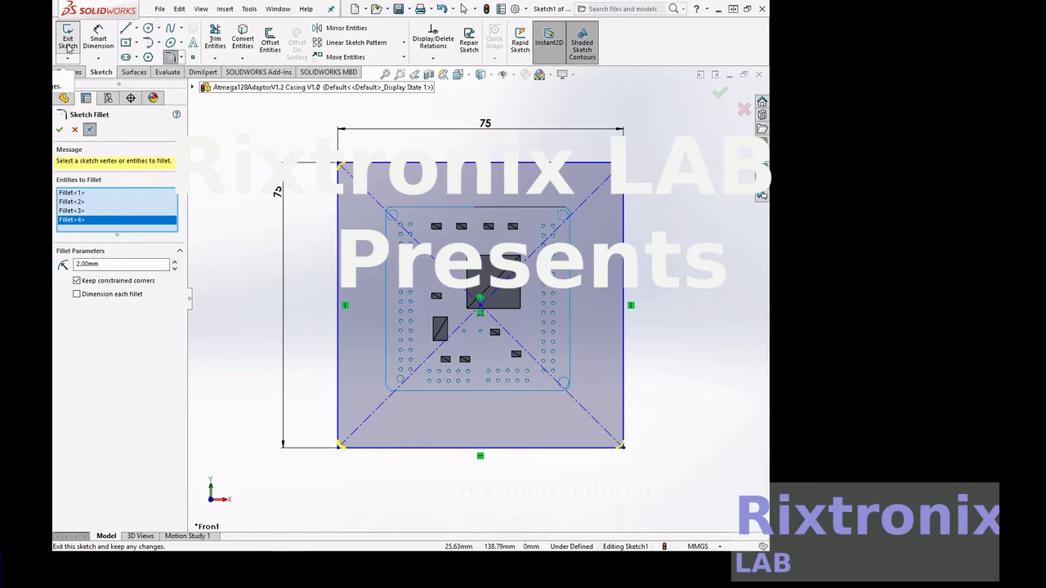
click(67, 46)
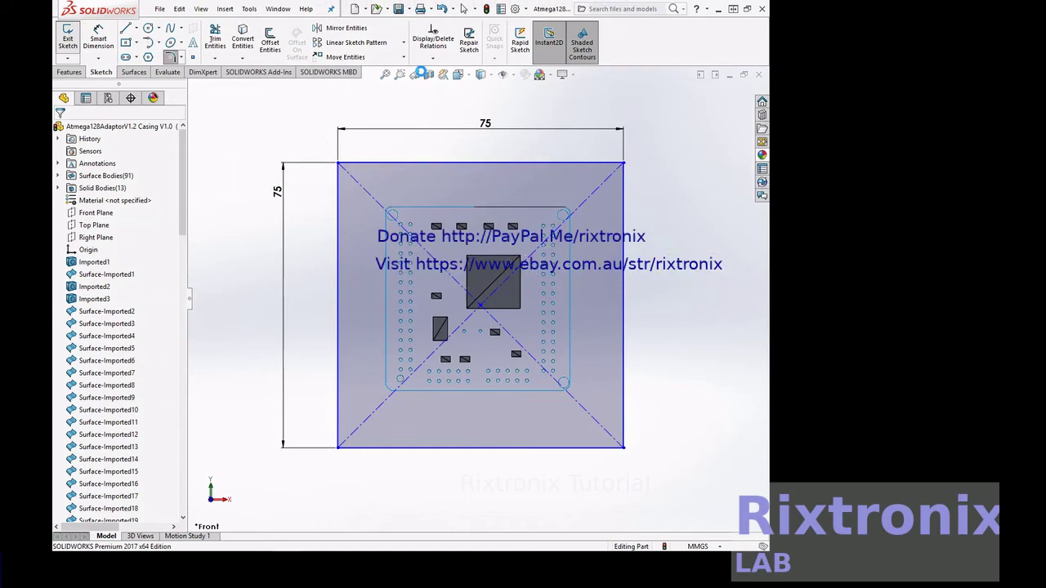
click(135, 72)
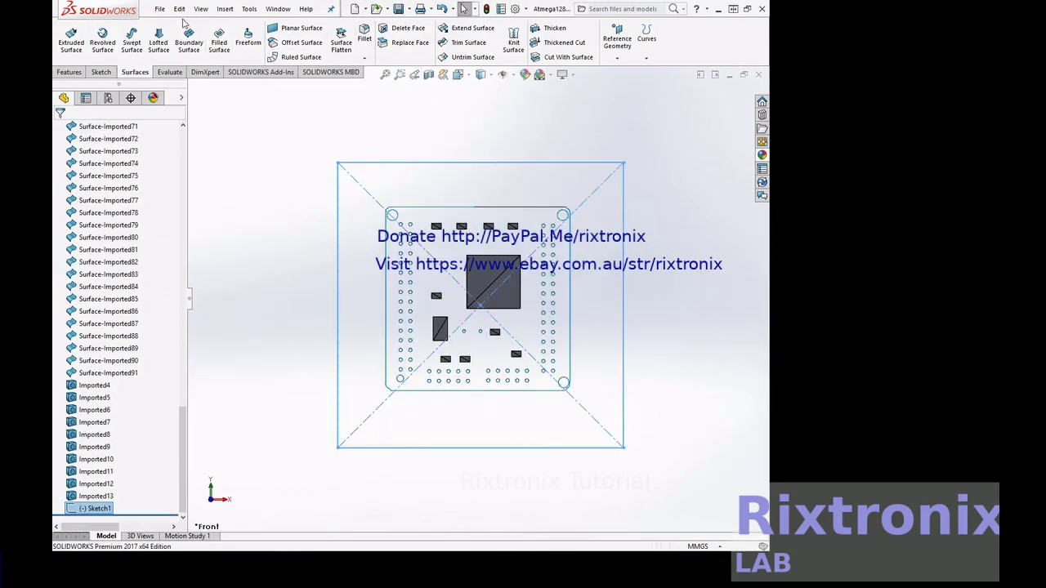
Reopen Sketch1 for editing from the FeatureManager tree.
click(160, 9)
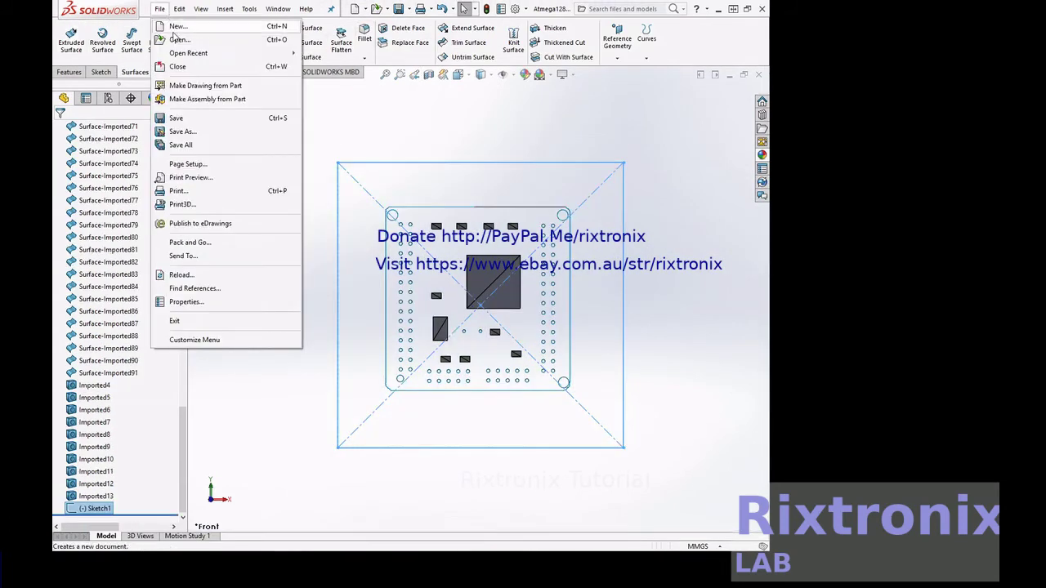
click(382, 126)
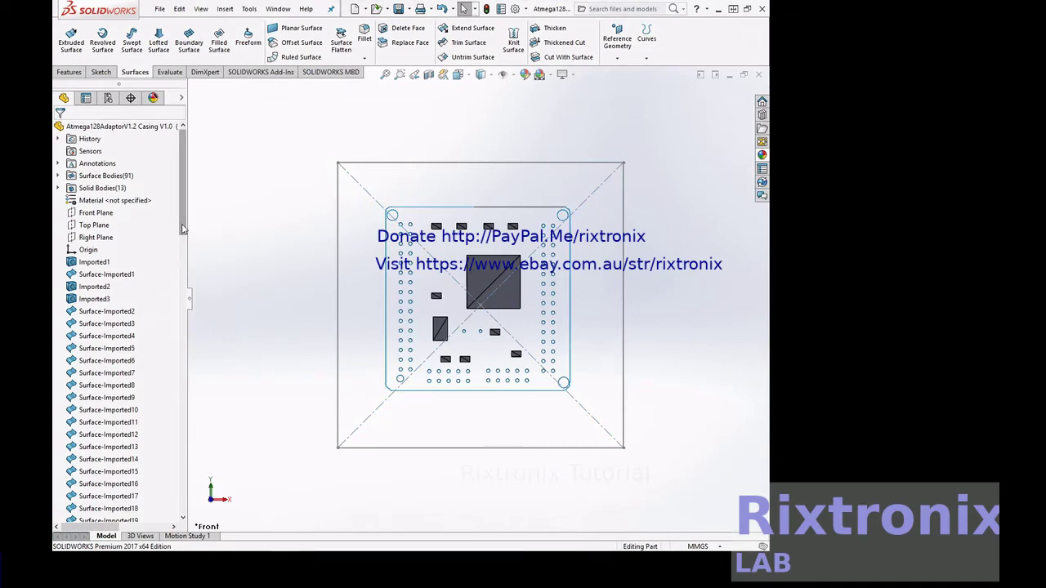
drag(184, 230, 197, 527)
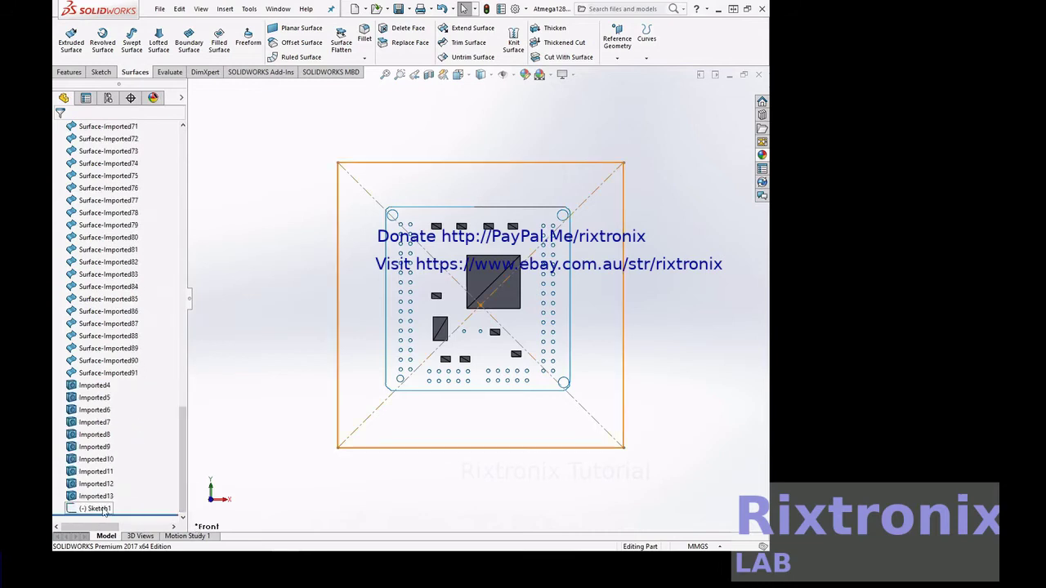
click(103, 509)
click(113, 473)
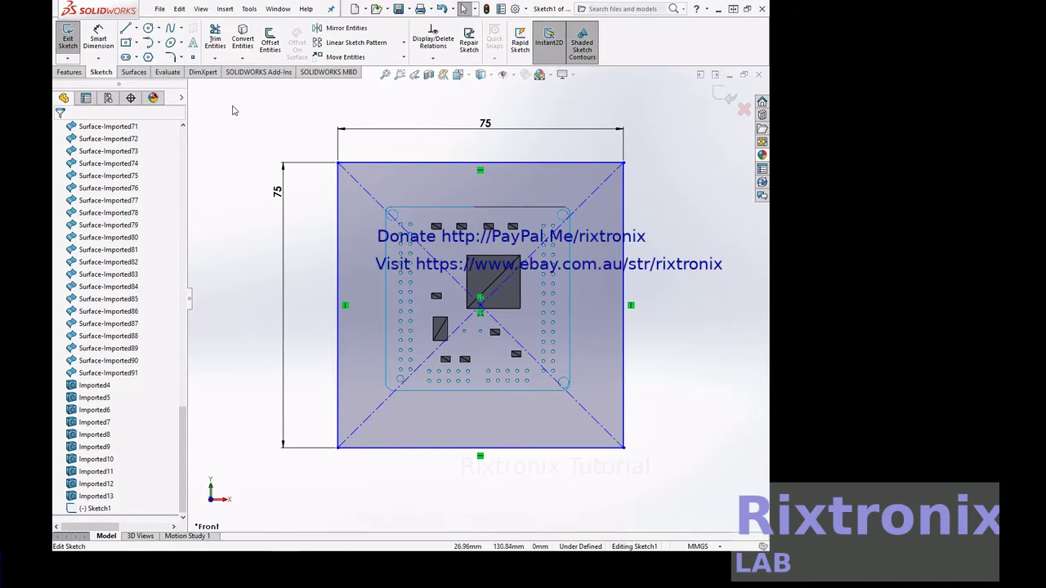
click(170, 57)
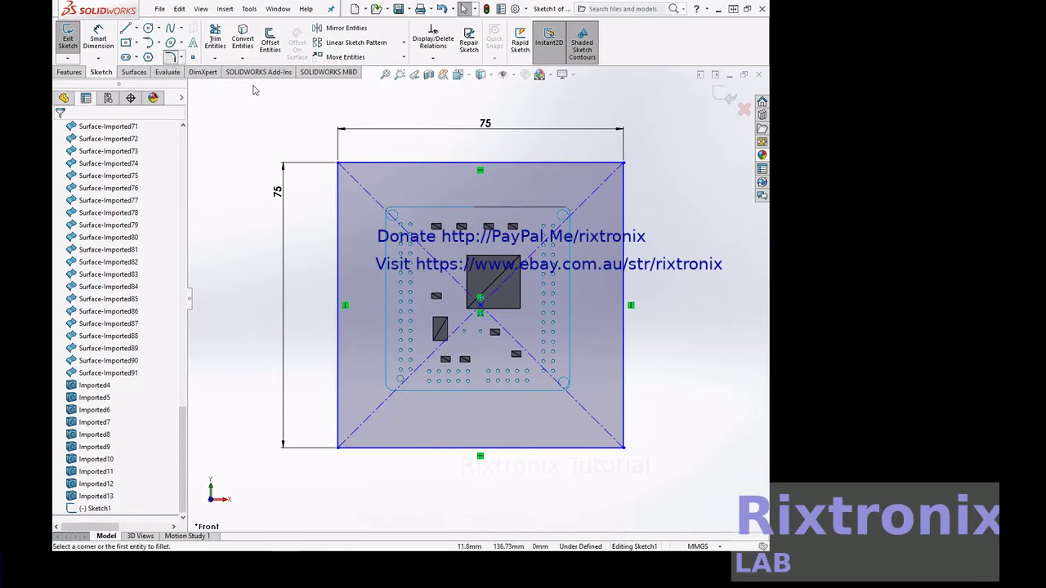
Reapply 2 mm fillets to the top-left, top-right, bottom-left and bottom-right corners.
click(338, 164)
click(622, 163)
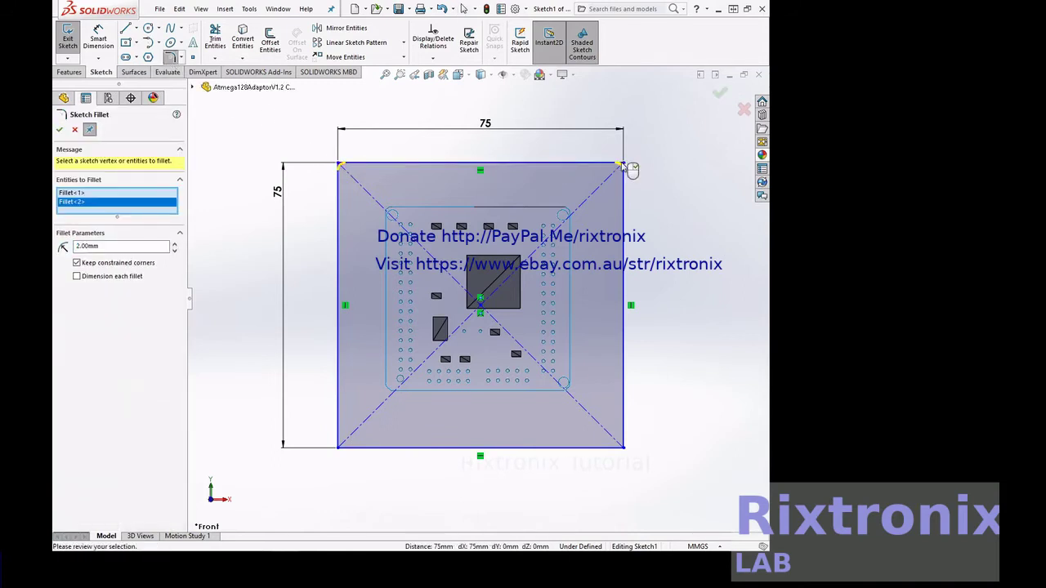
click(338, 447)
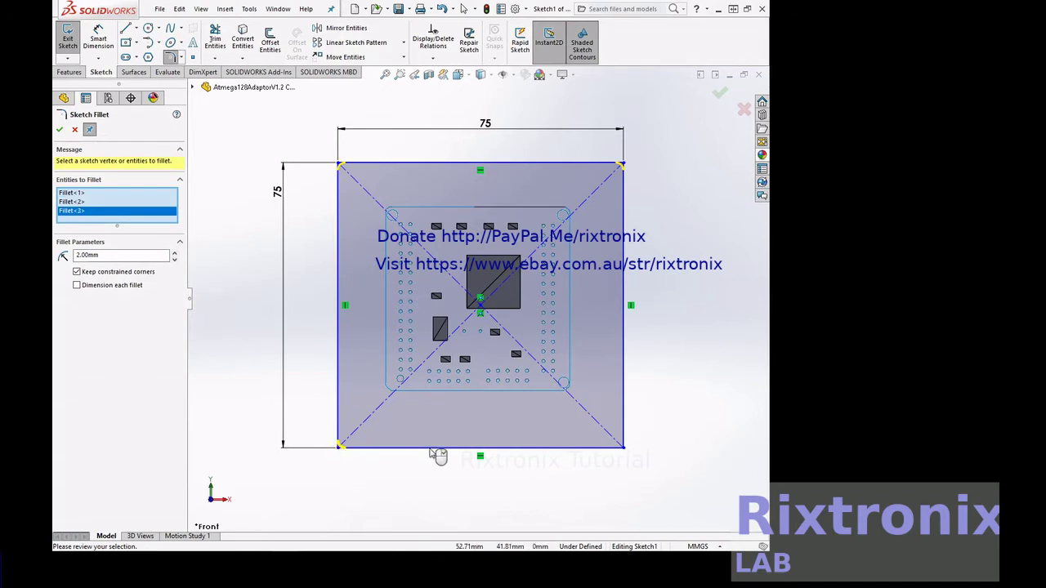
click(623, 447)
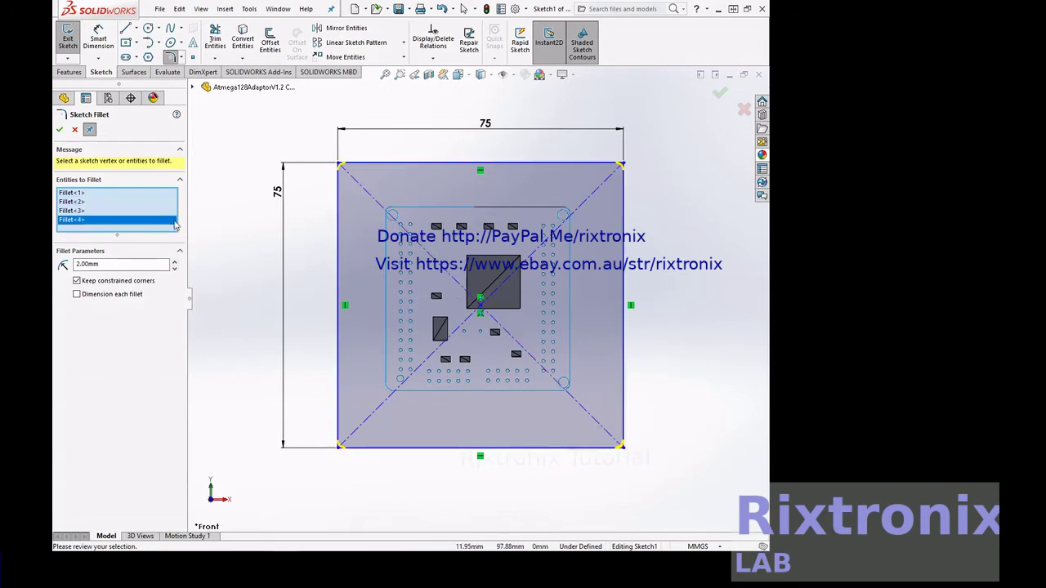
click(59, 129)
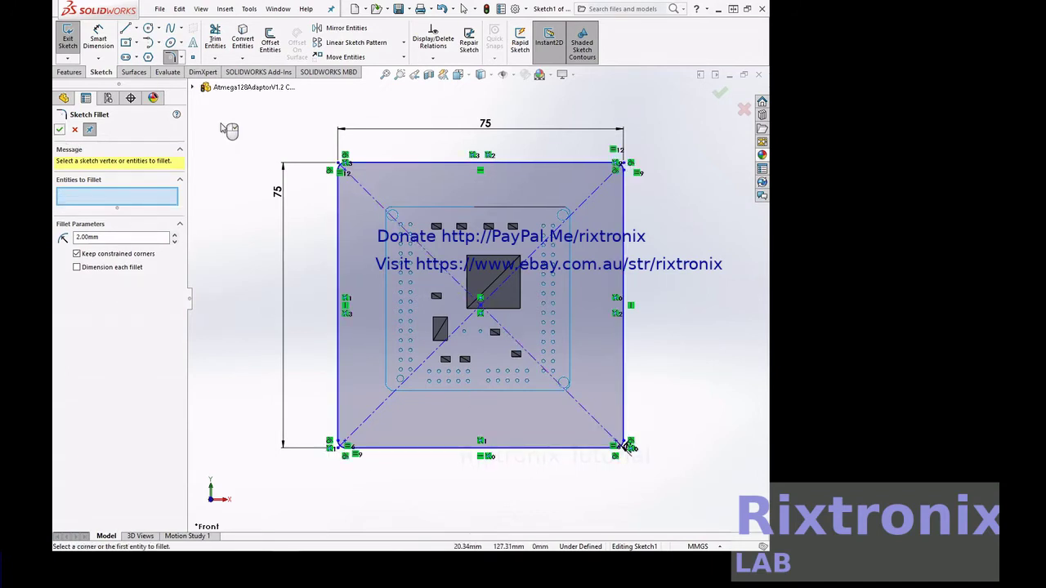
click(59, 130)
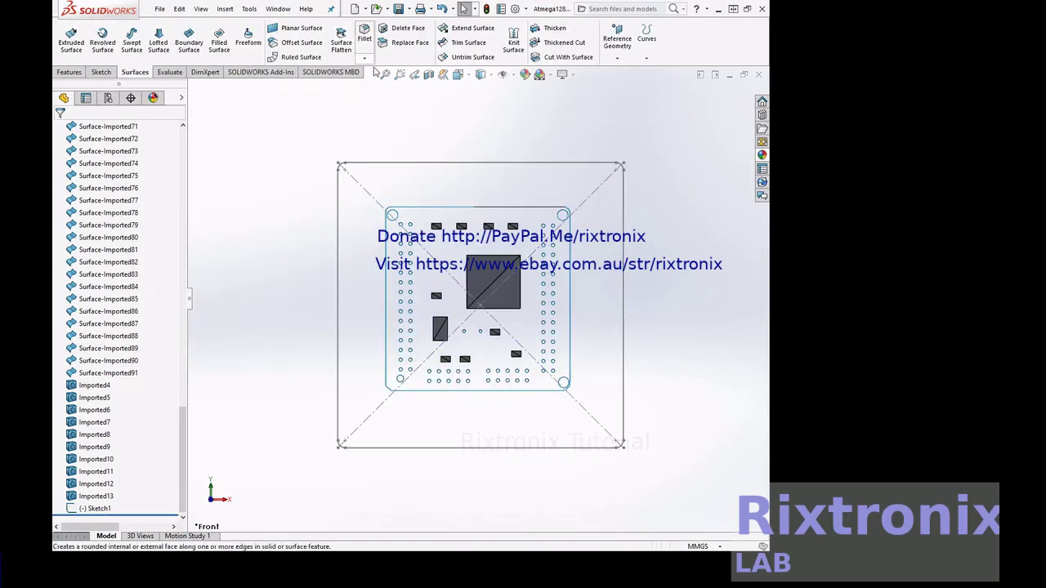
Zoom to the board's top-left mounting hole and measure its distance to the nearest pin hole.
click(399, 74)
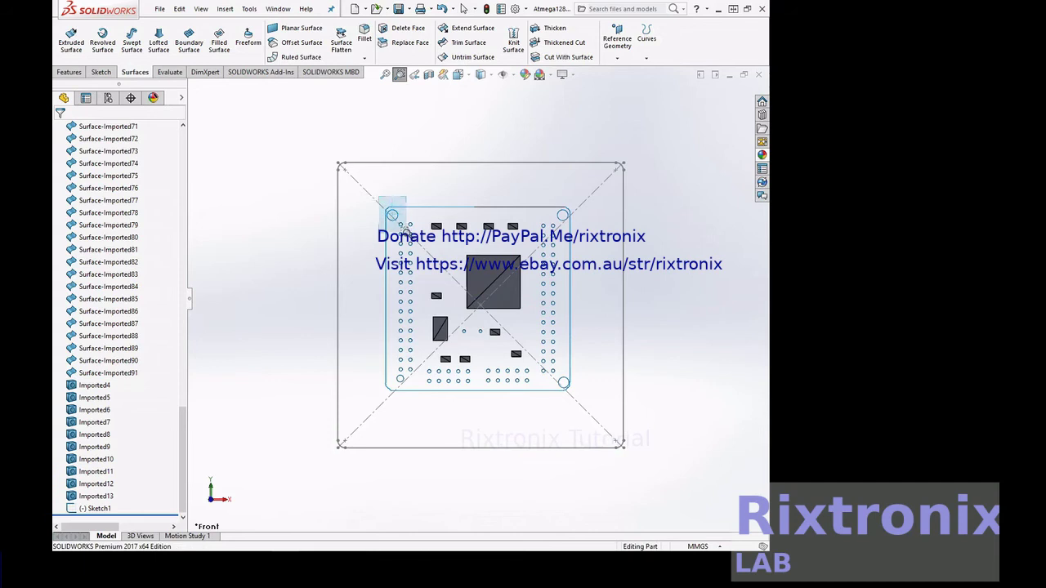
drag(393, 204, 413, 238)
scroll(507, 237, up, 1)
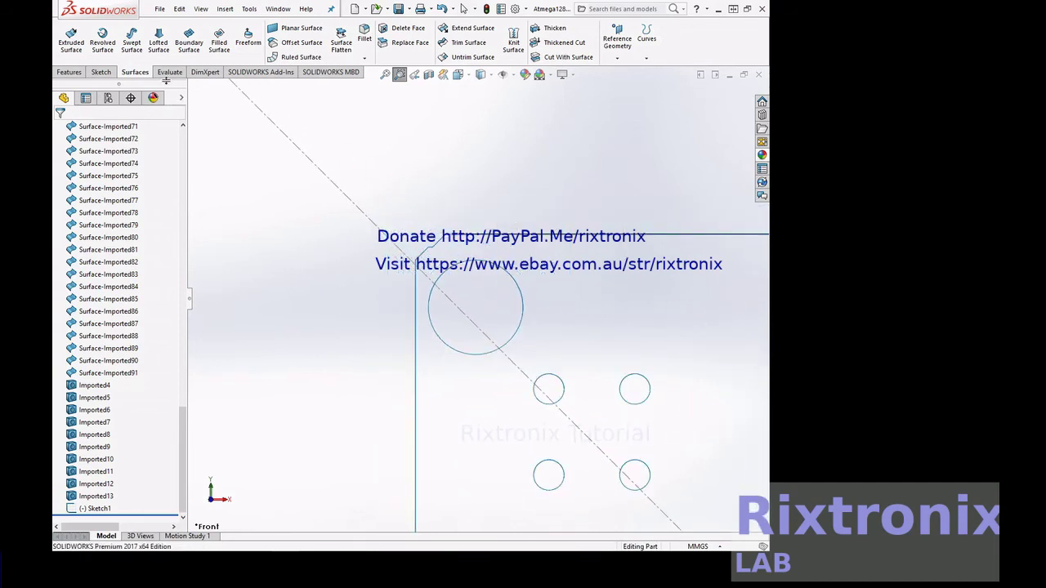
click(167, 73)
click(98, 41)
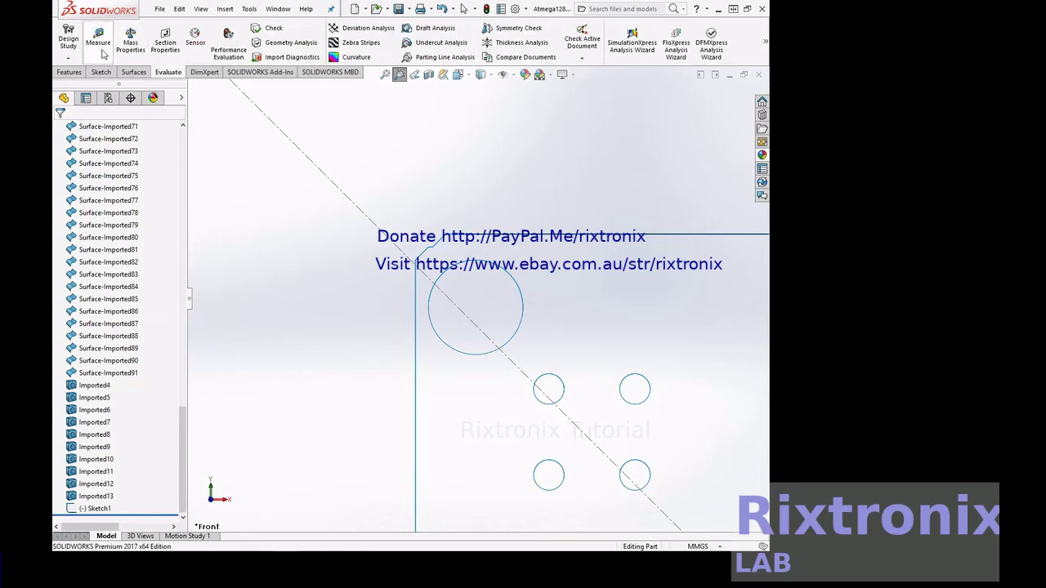
click(537, 379)
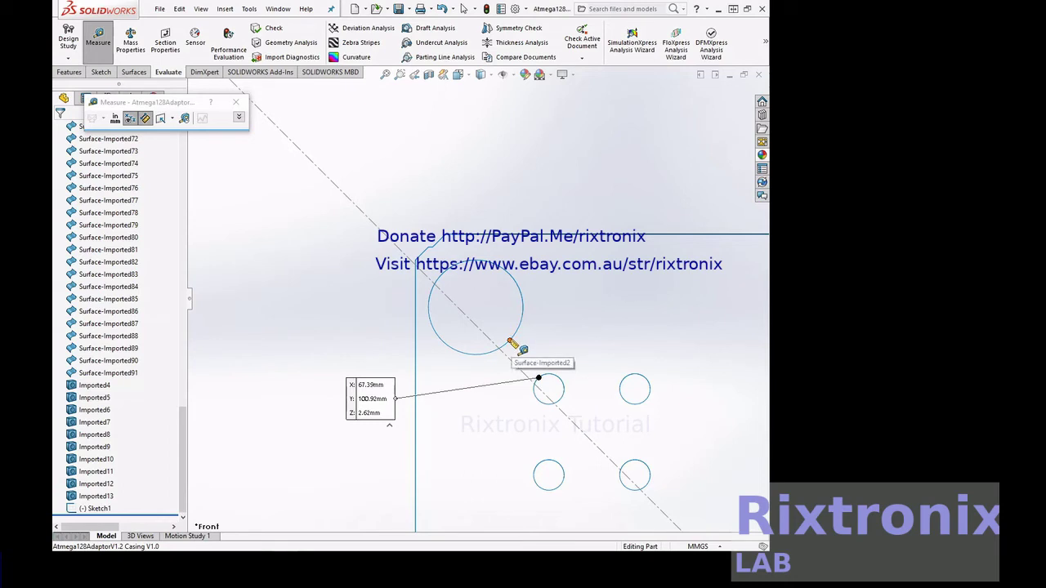
click(510, 339)
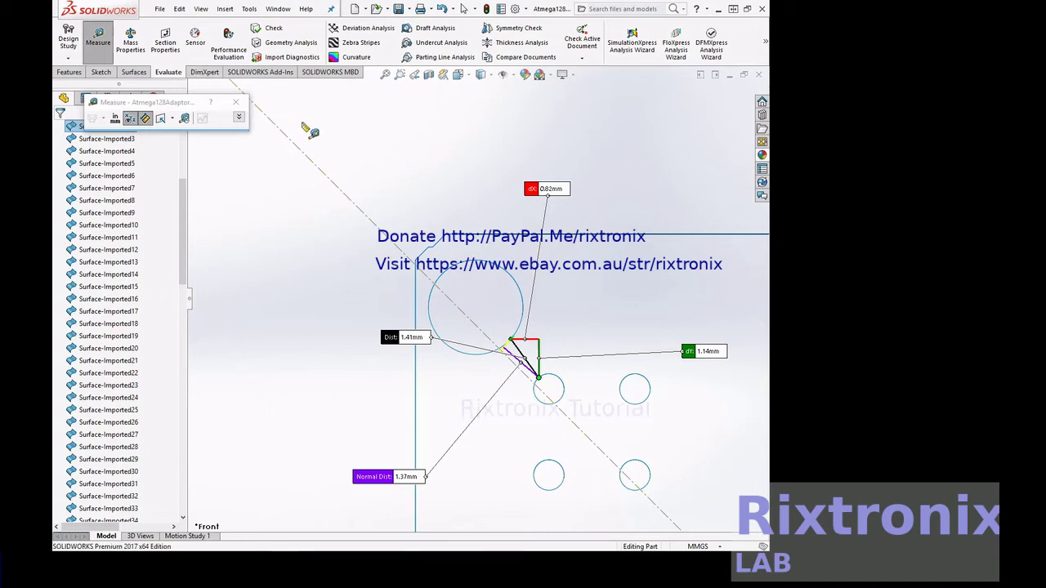
key(Escape)
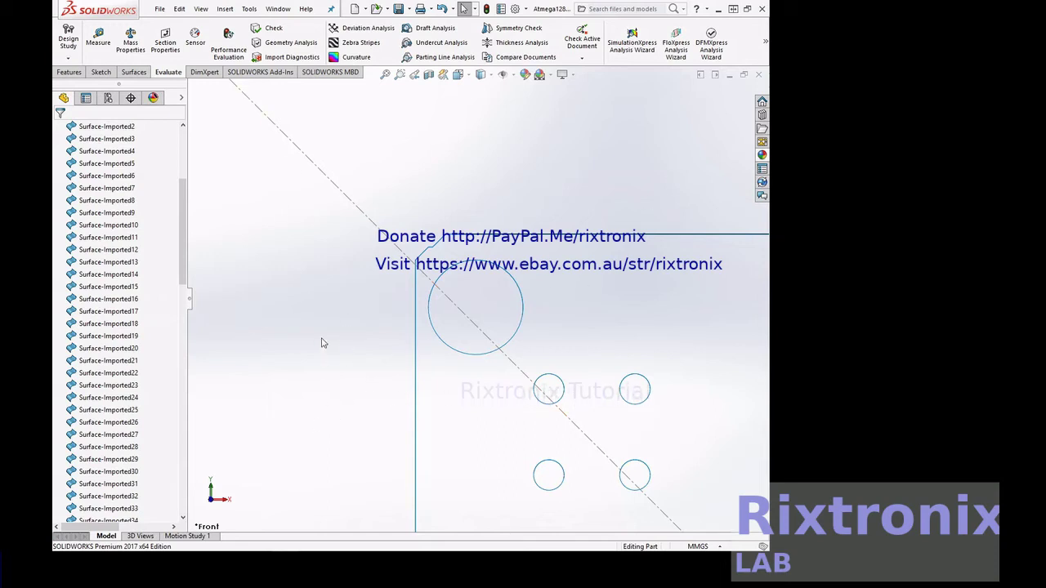
Cancel the premature Center Rectangle and select the Front Plane for the new sketch.
click(101, 72)
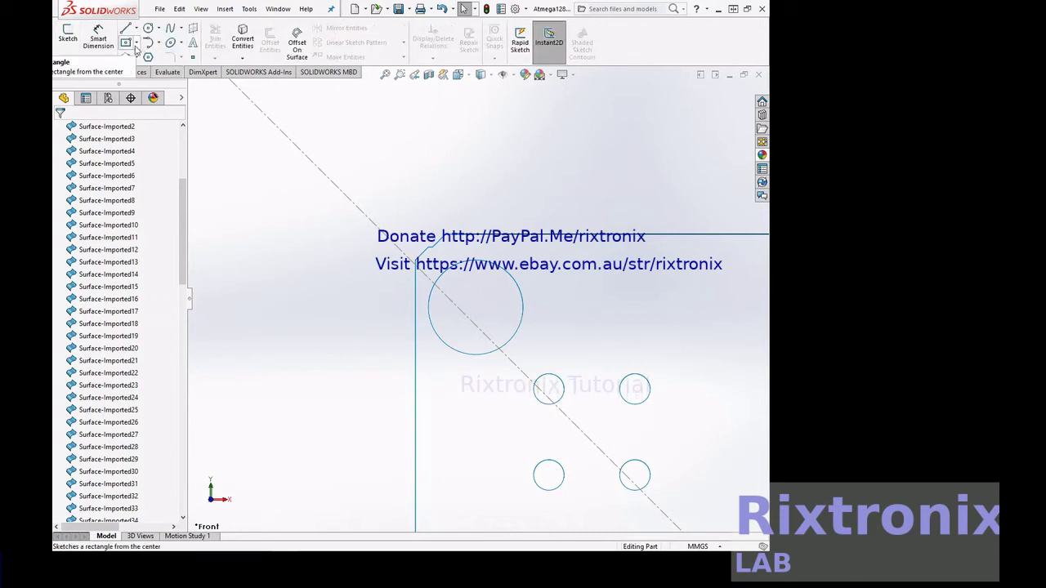
click(128, 43)
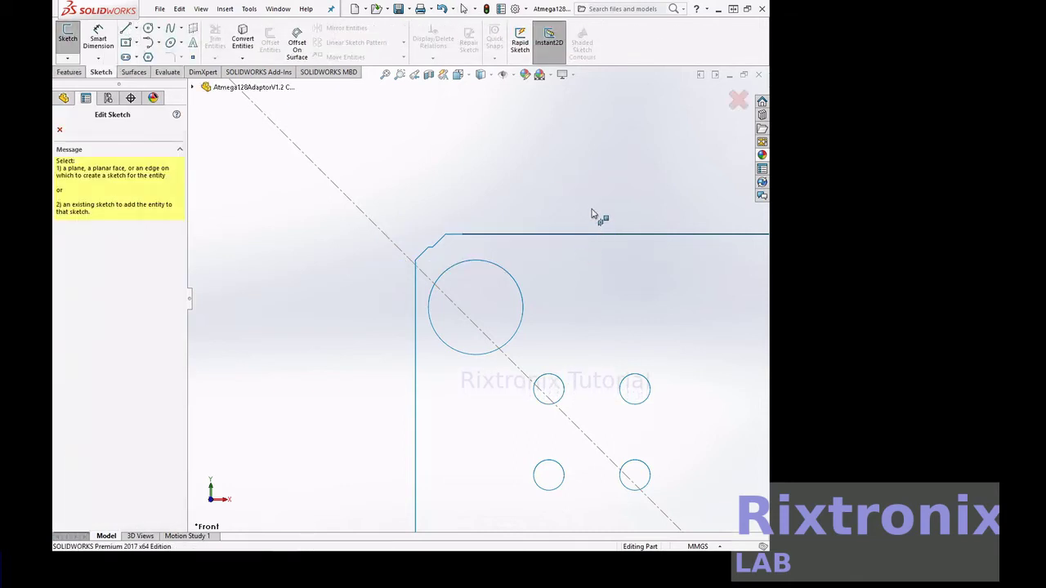
click(60, 130)
drag(182, 201, 182, 143)
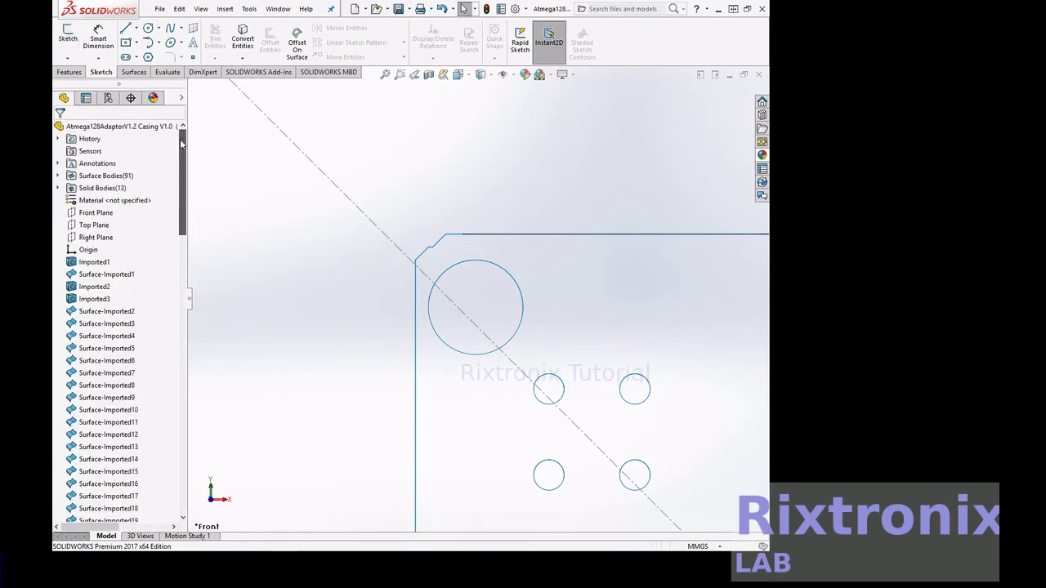
click(96, 212)
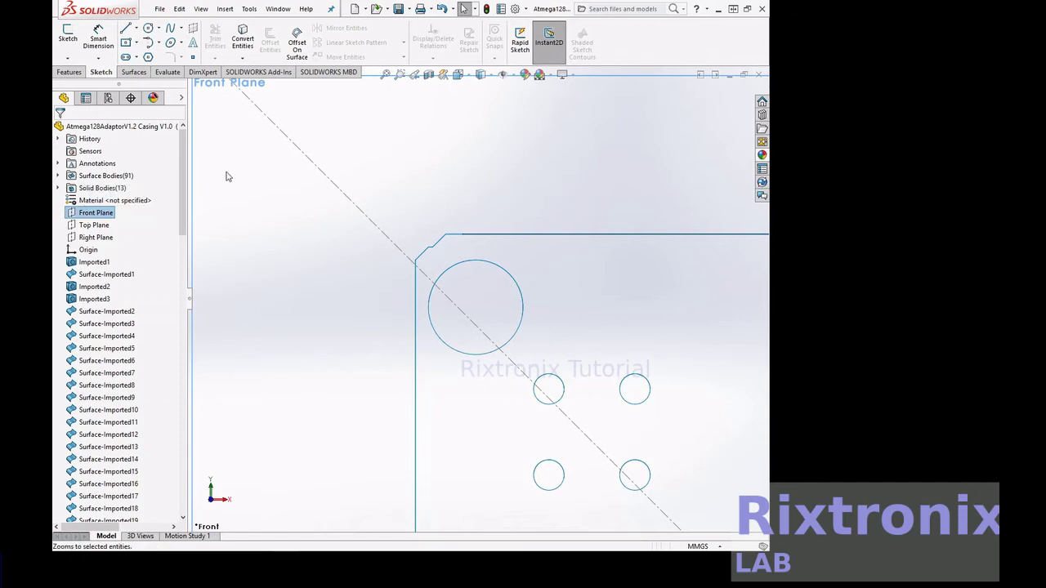
scroll(332, 198, down, 2)
scroll(332, 199, up, 1)
scroll(332, 199, up, 1)
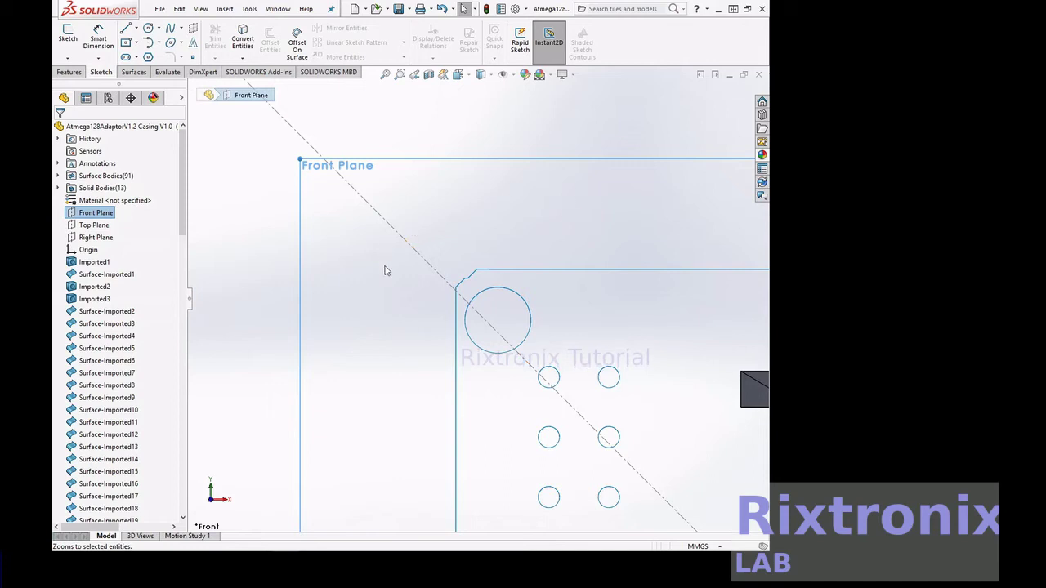
Draw a closed, angled four-line outline across the corner mounting hole.
click(125, 28)
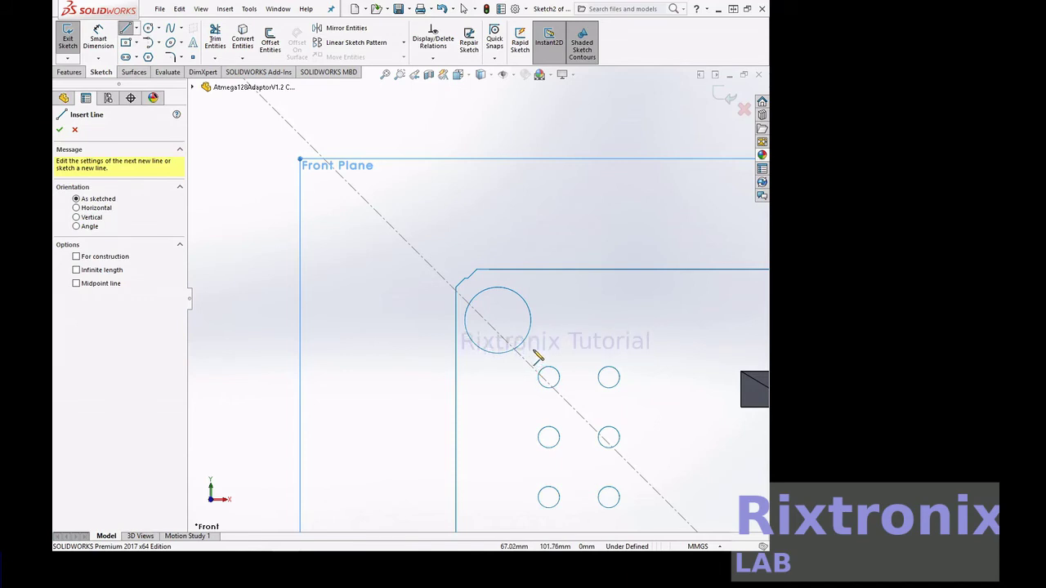
click(534, 349)
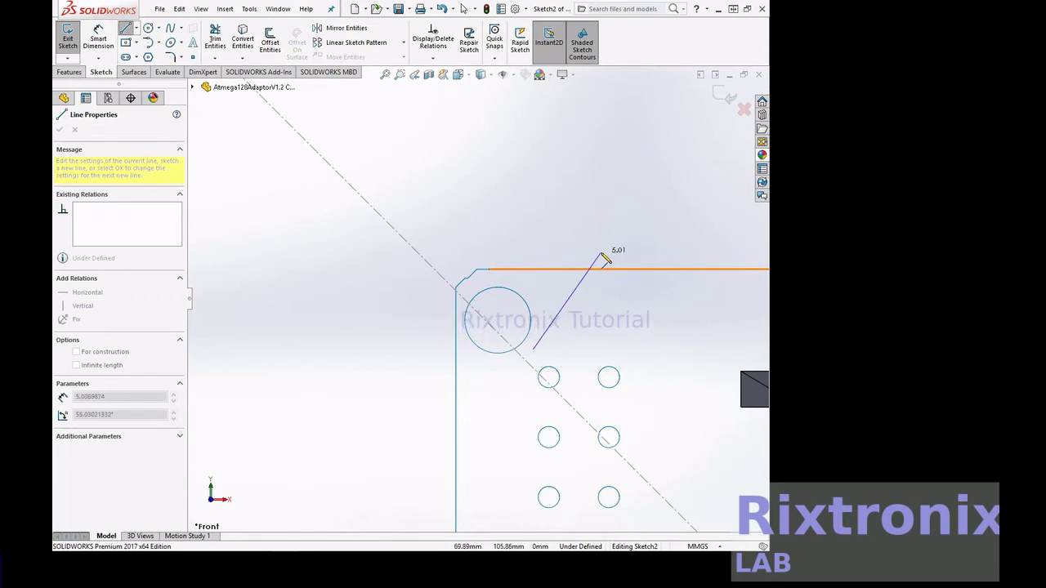
click(599, 252)
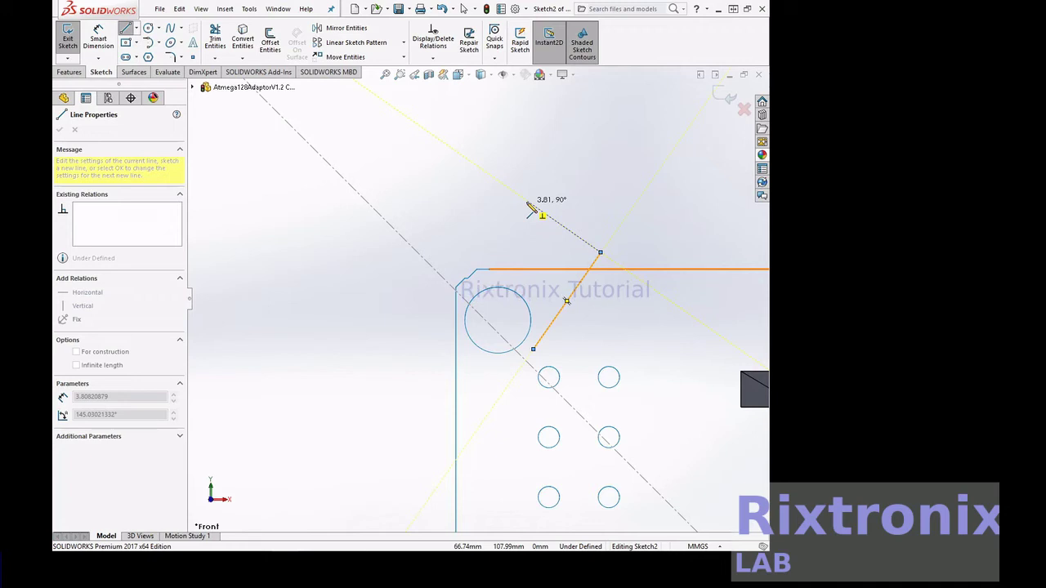
click(527, 201)
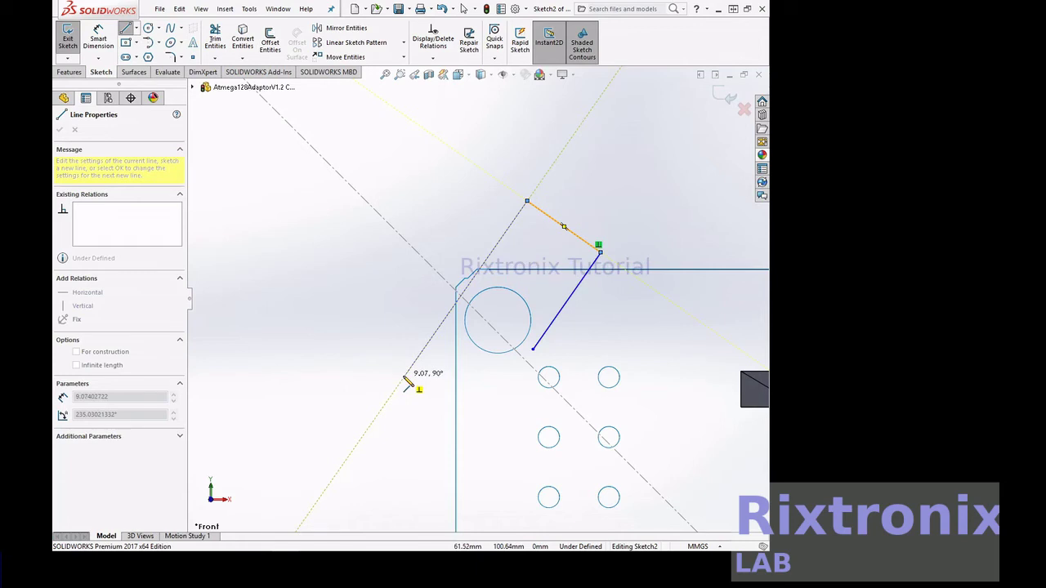
click(405, 378)
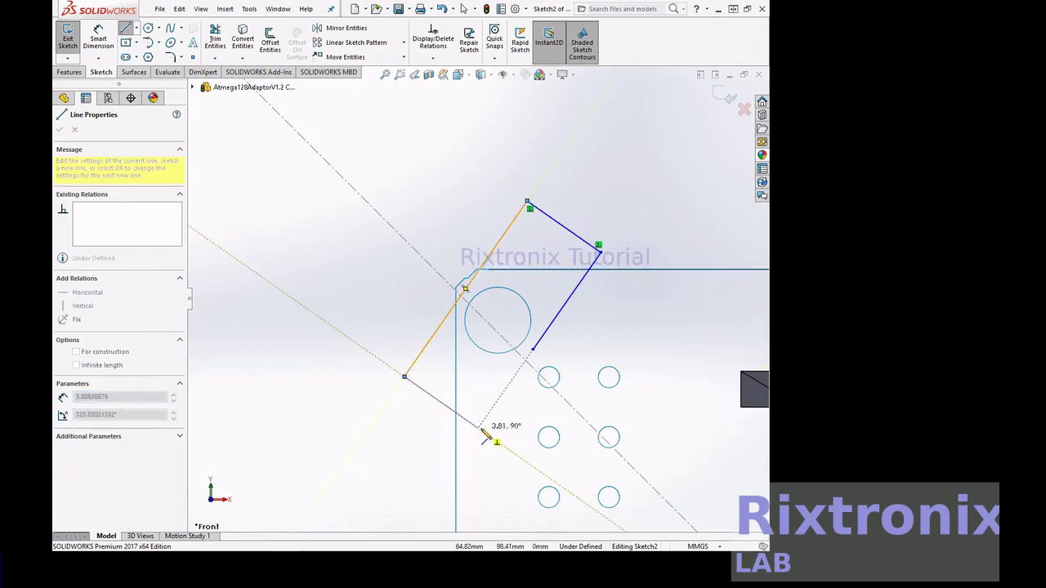
click(479, 428)
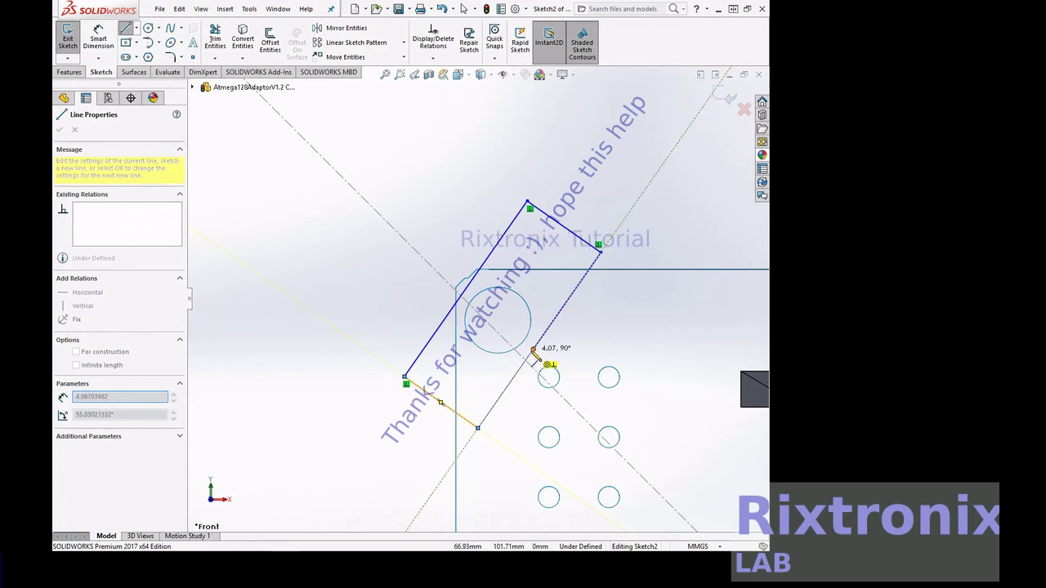
click(532, 350)
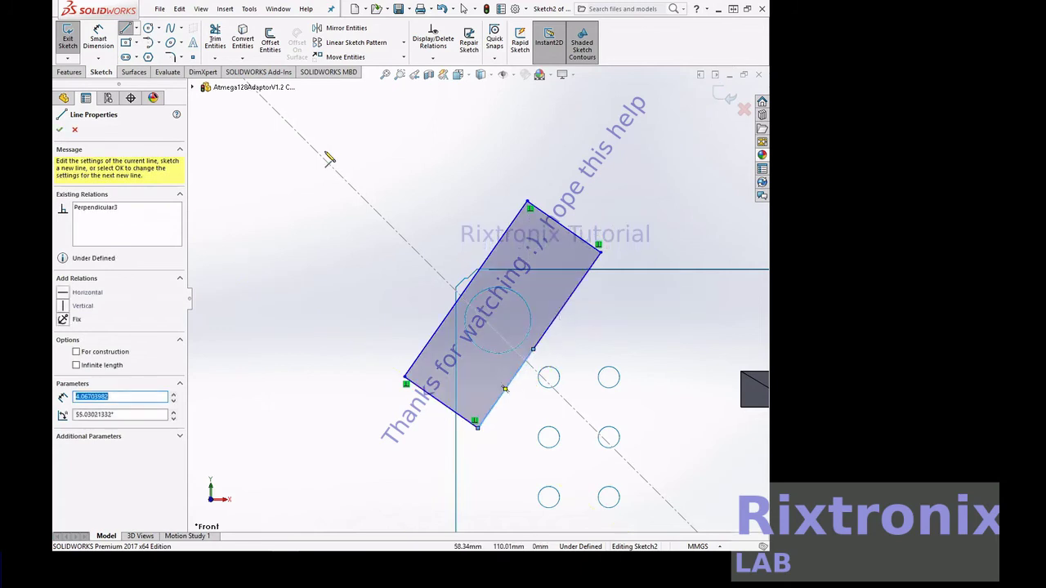
key(Escape)
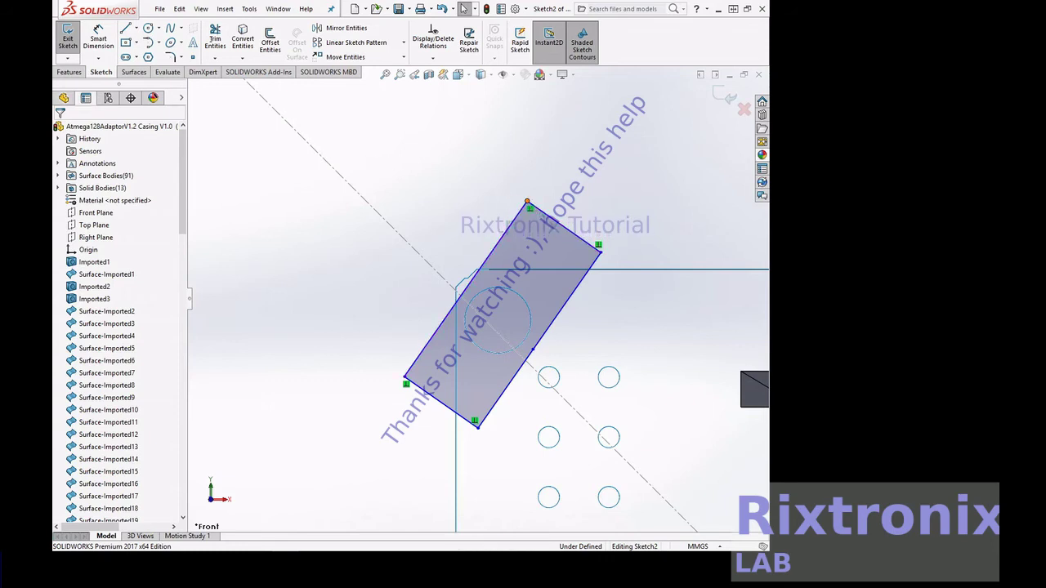
Apply 1.00 mm sketch fillets to the top, right, bottom and left corners of the angled outline.
click(527, 203)
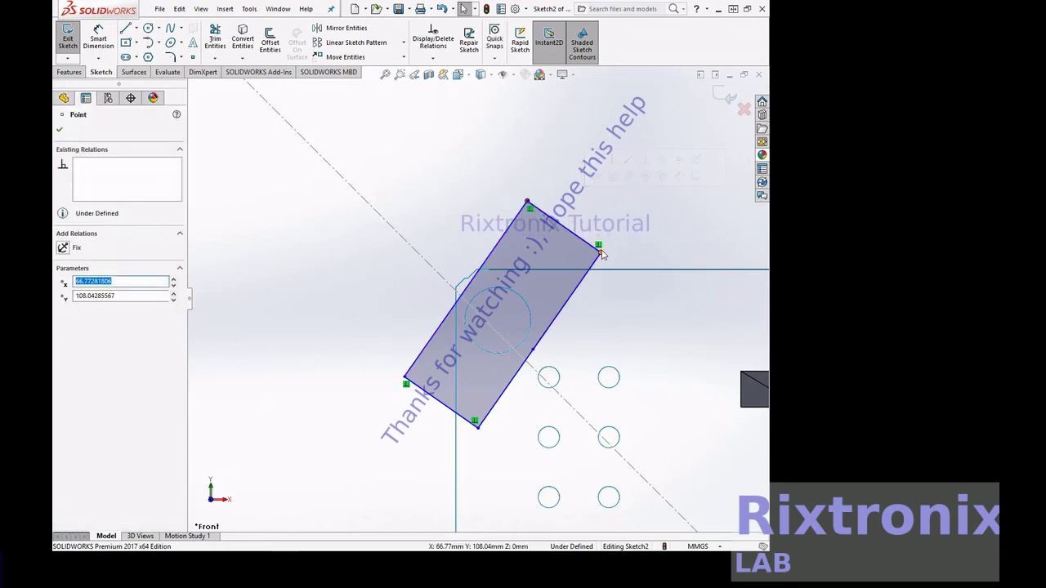
click(170, 57)
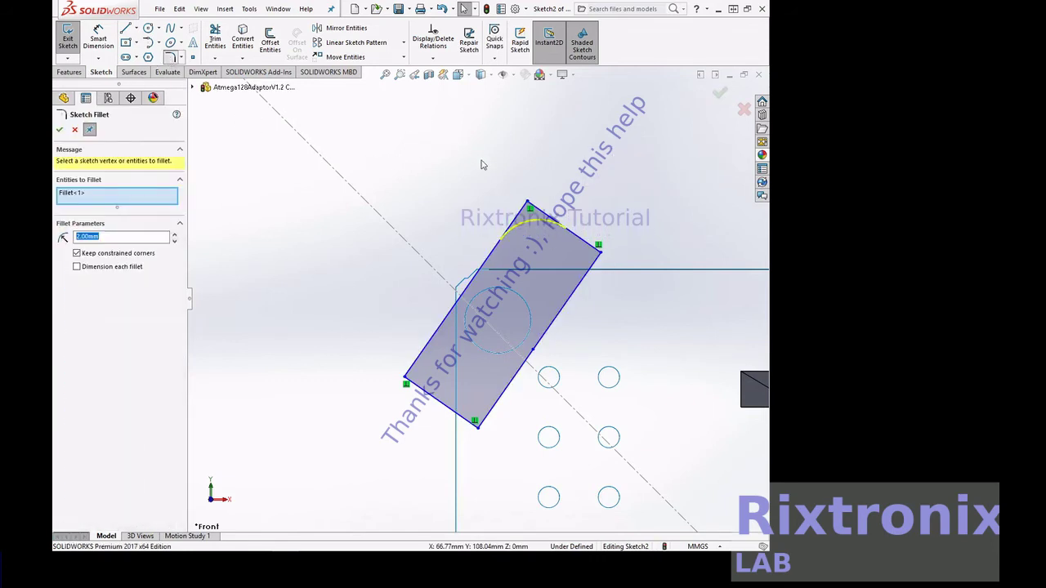
click(113, 238)
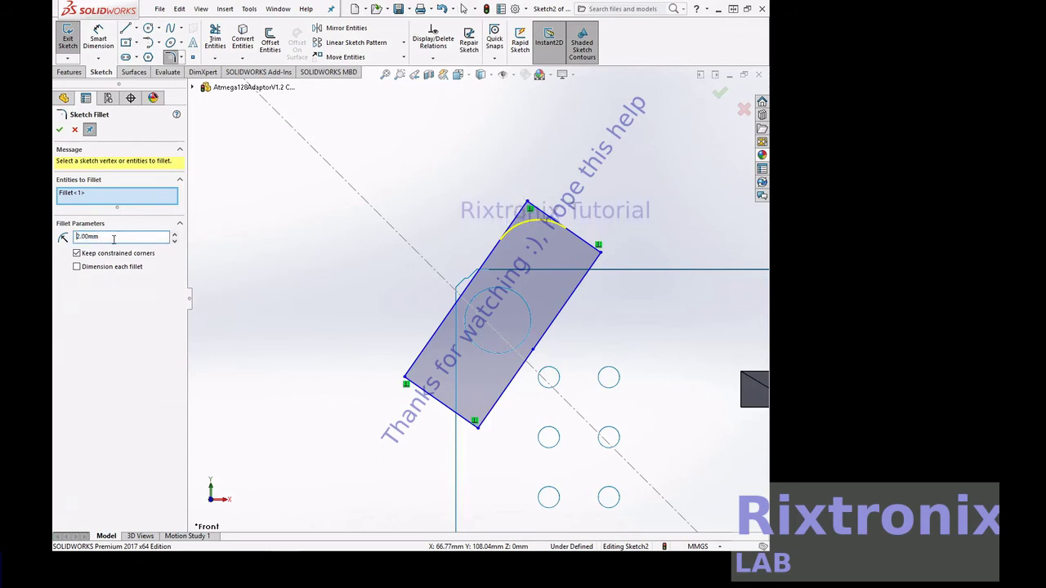
text(5)
scroll(113, 237, down, 1)
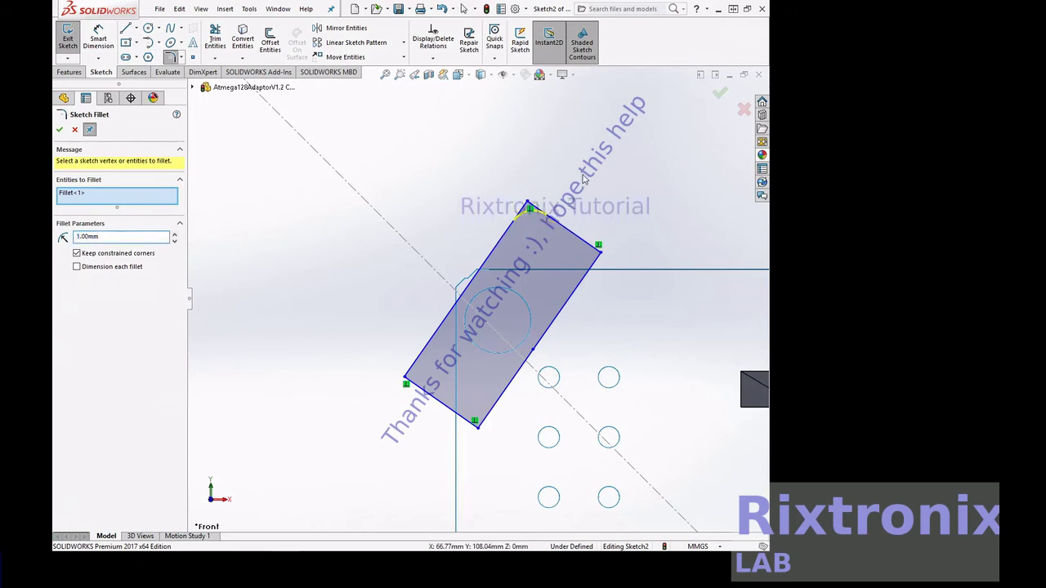
click(601, 253)
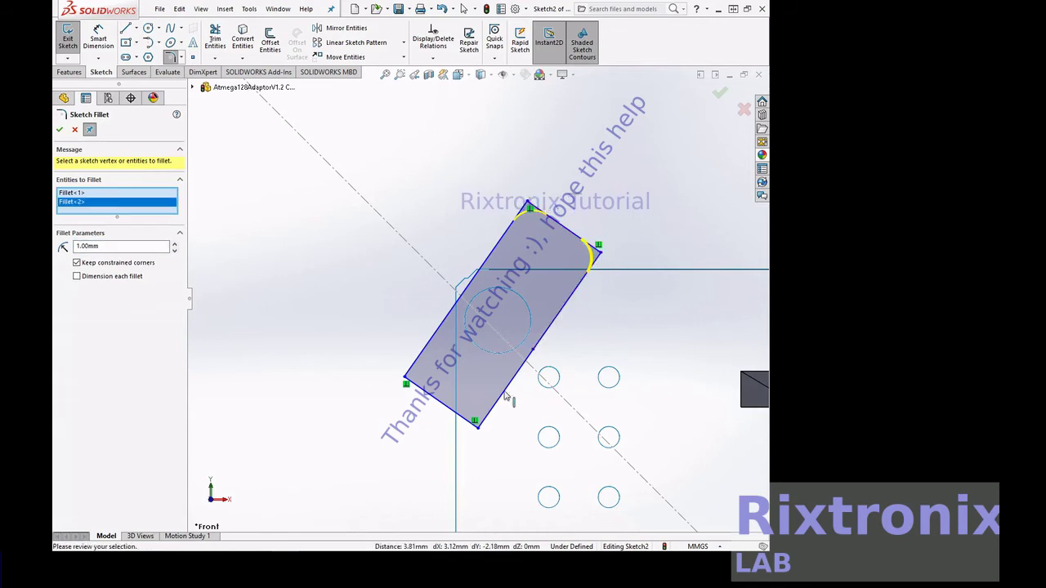
click(476, 424)
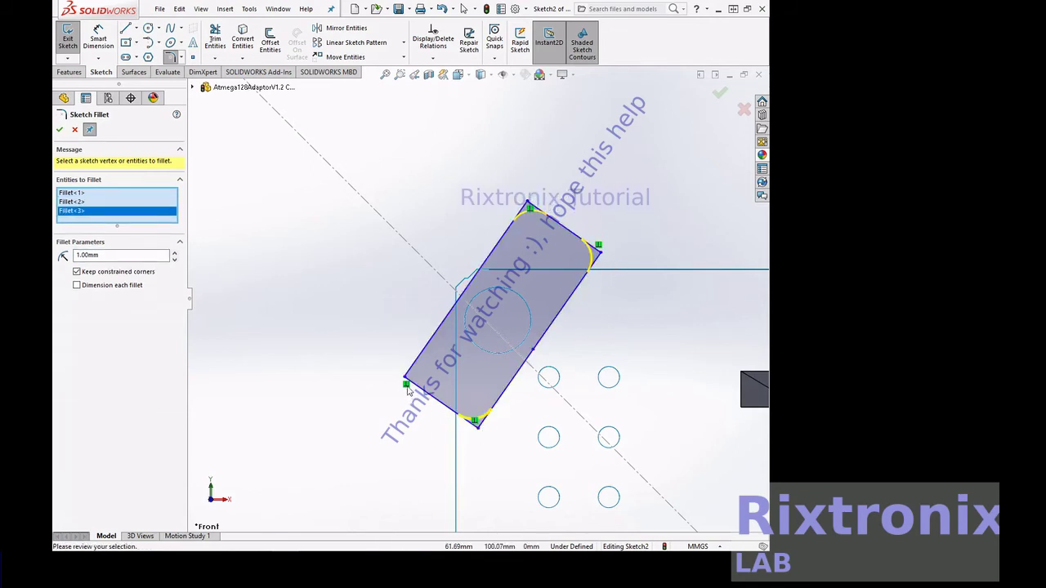
click(408, 381)
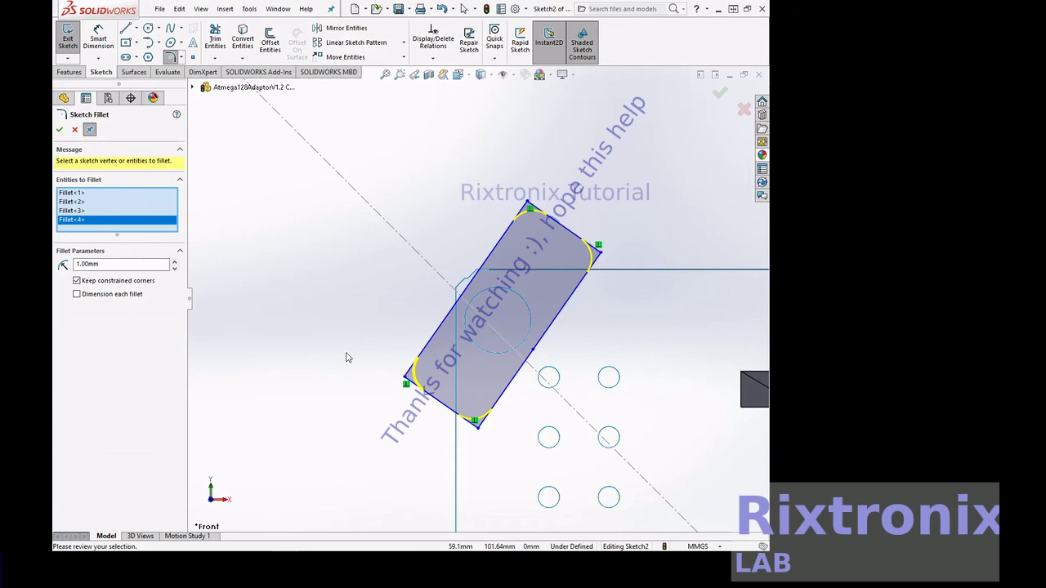
scroll(365, 317, down, 2)
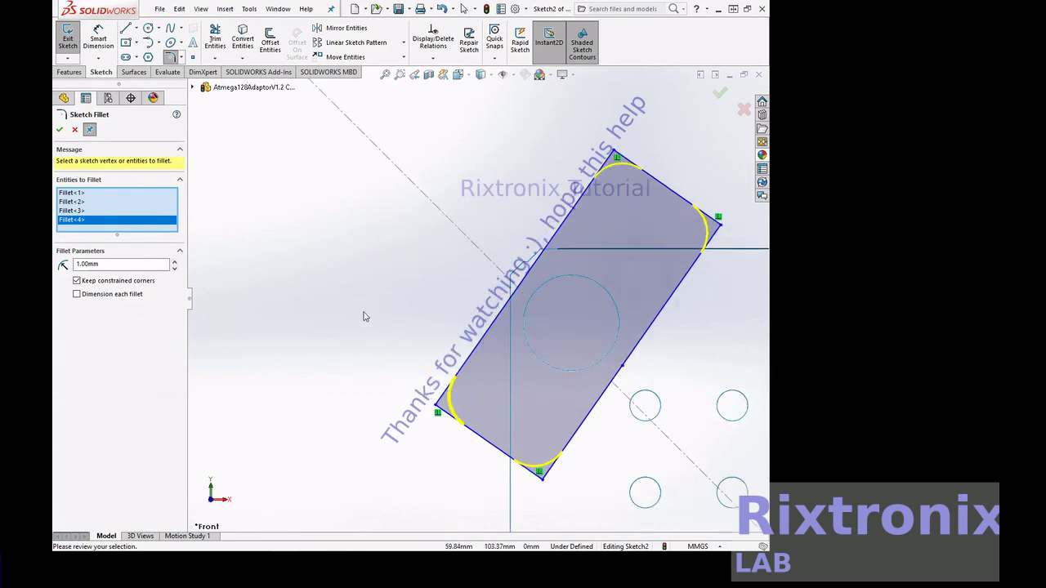
scroll(365, 317, up, 5)
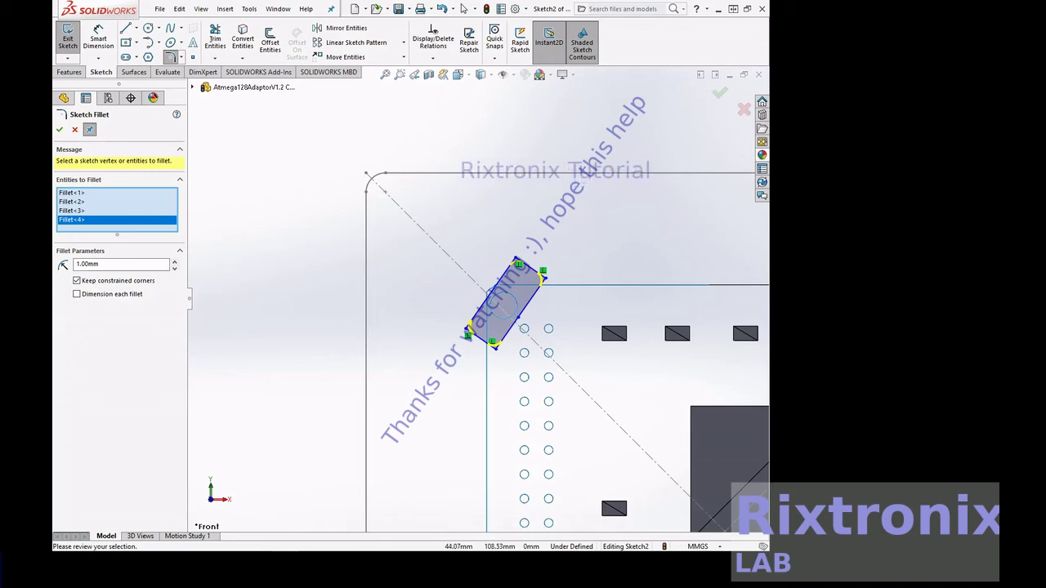
click(59, 129)
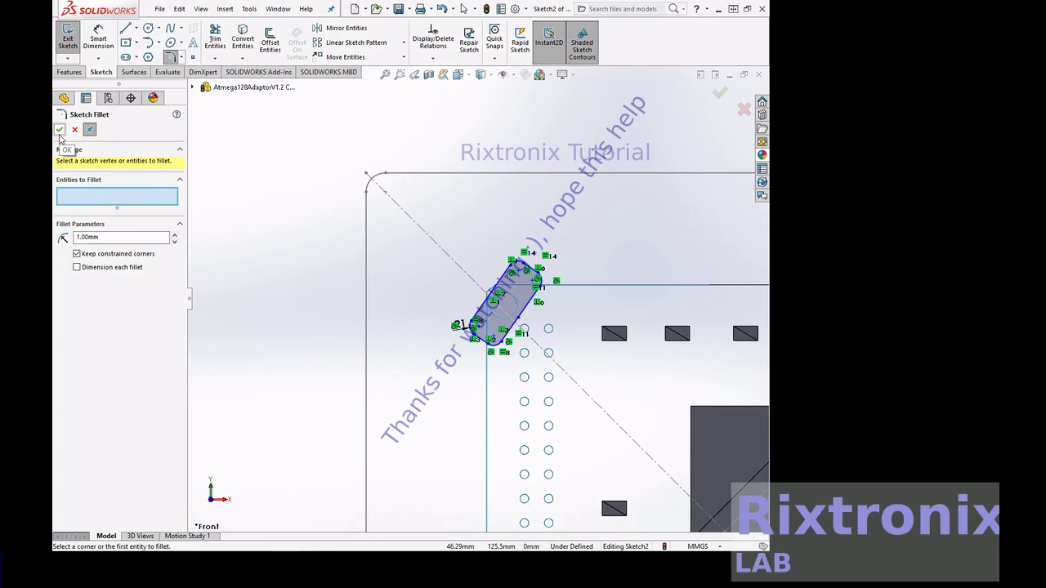
click(60, 130)
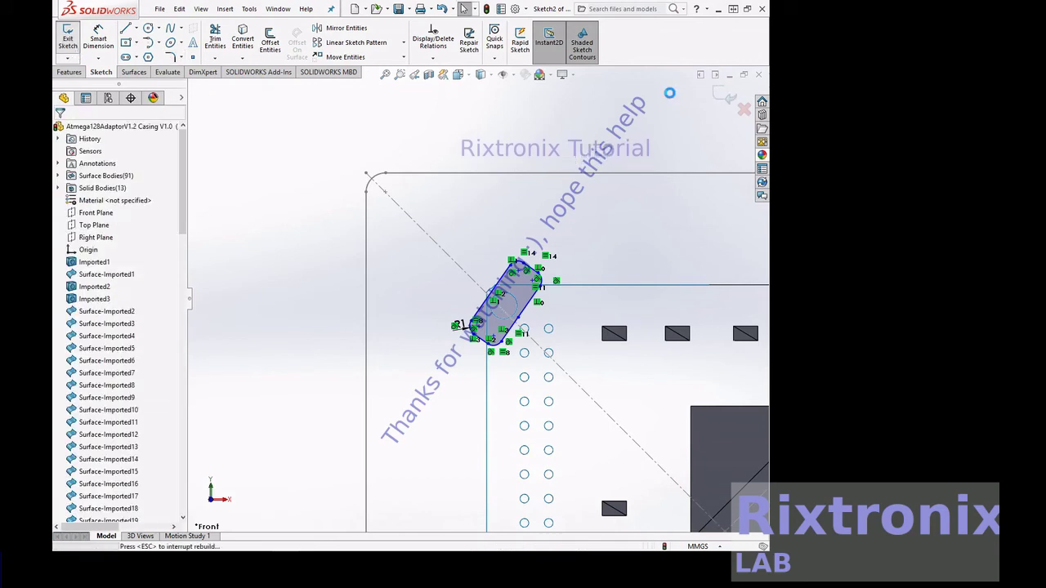
Exit Sketch2, view the front plane straight on, and zoom onto the top-right hole's slot.
click(69, 39)
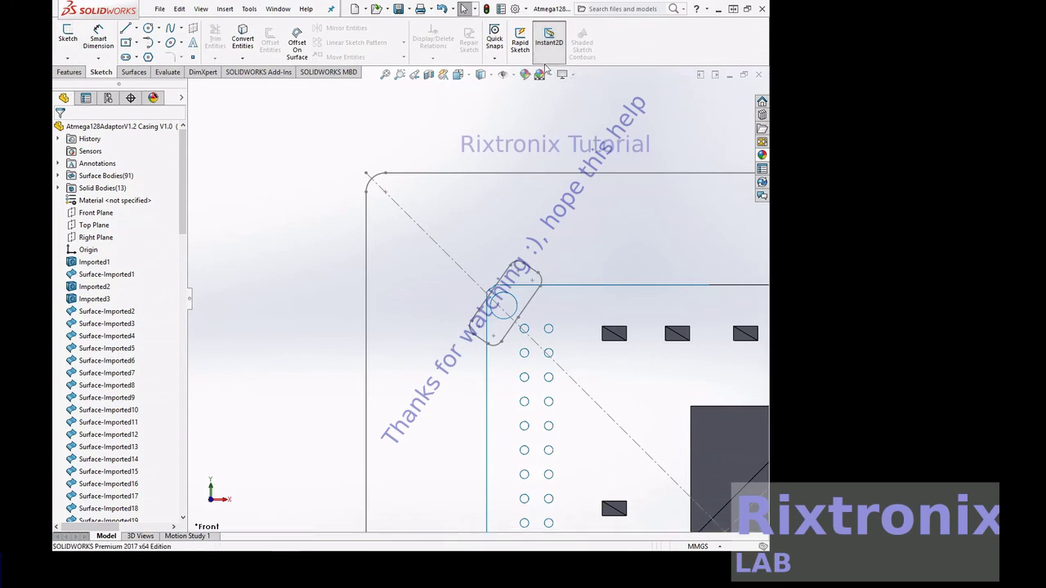
click(470, 76)
click(470, 76)
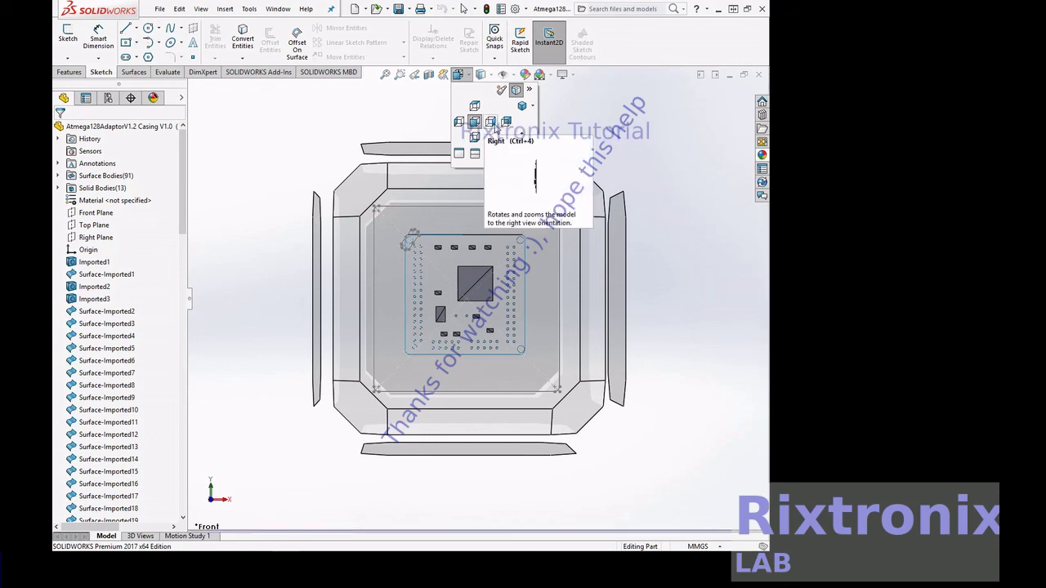
click(505, 124)
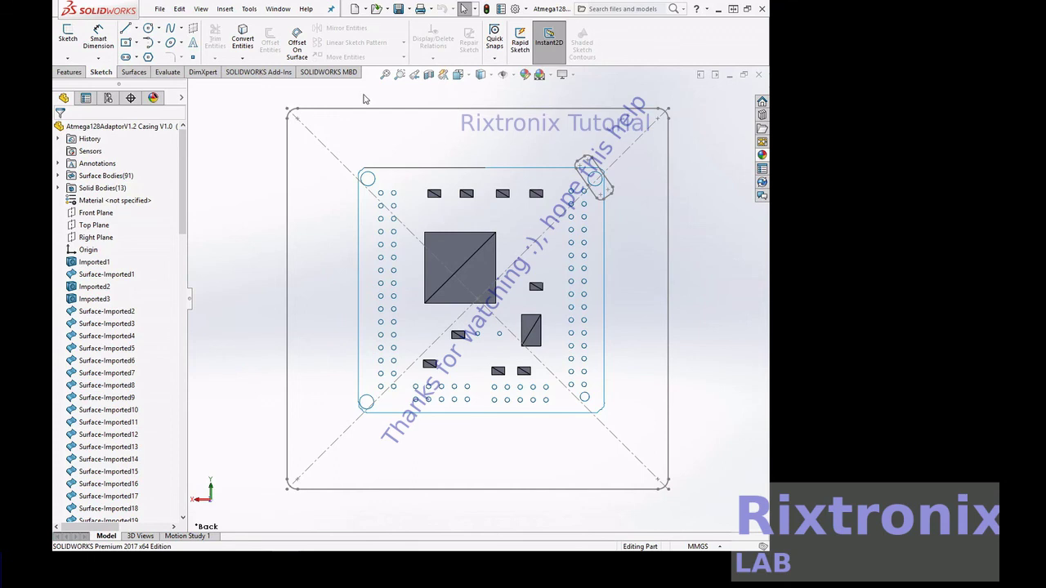
click(398, 74)
drag(530, 116, 675, 242)
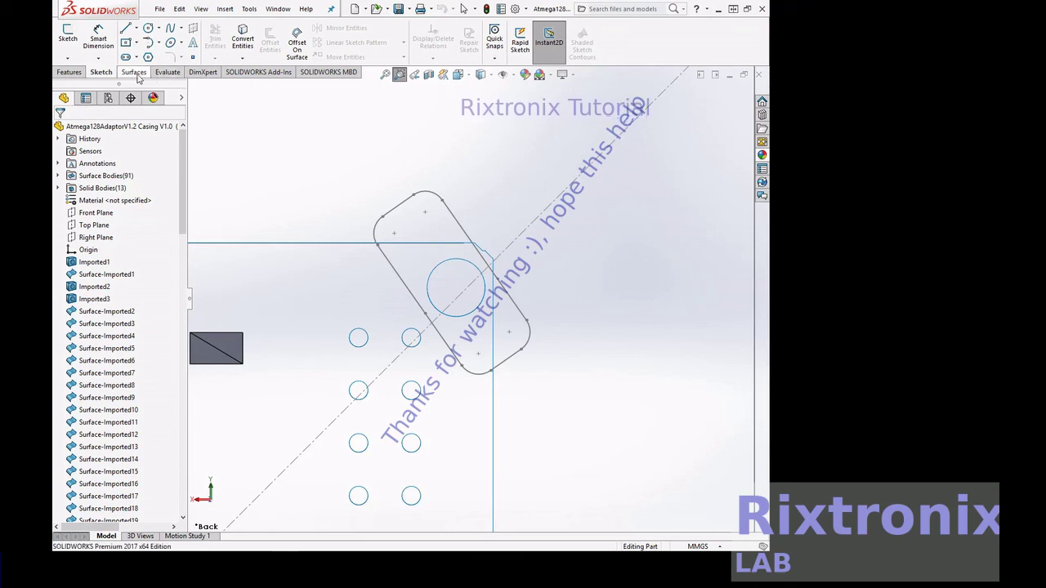
Measure the slot edge length (3.07 mm) and its 2.35 mm distance to the adjacent hole.
click(168, 72)
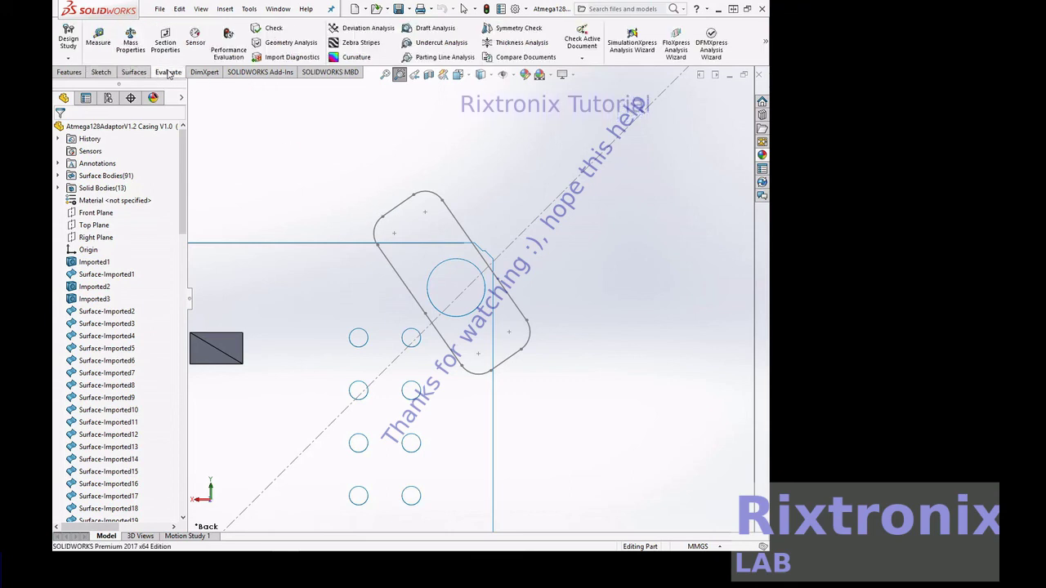
click(98, 37)
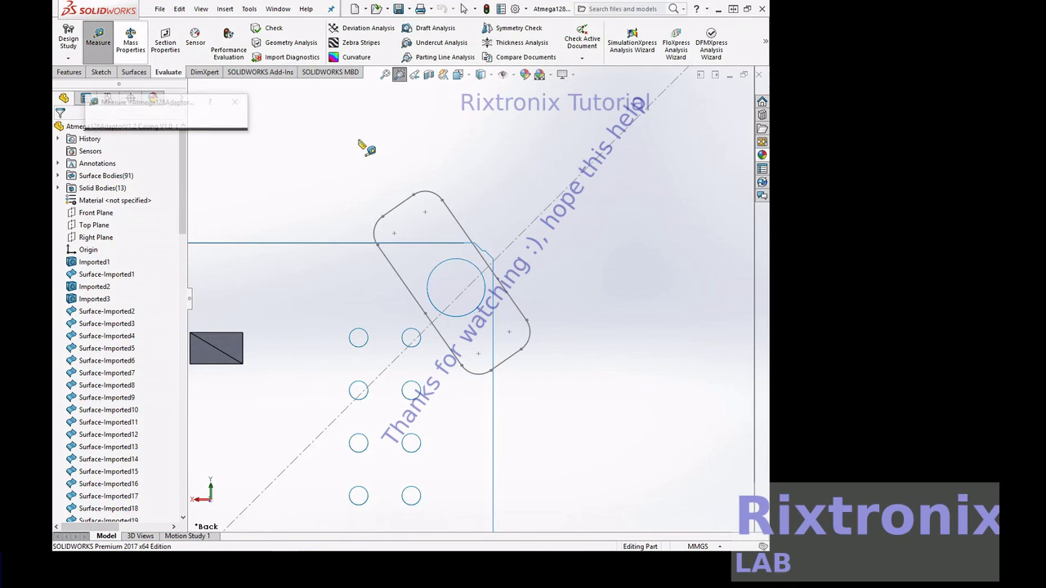
click(438, 331)
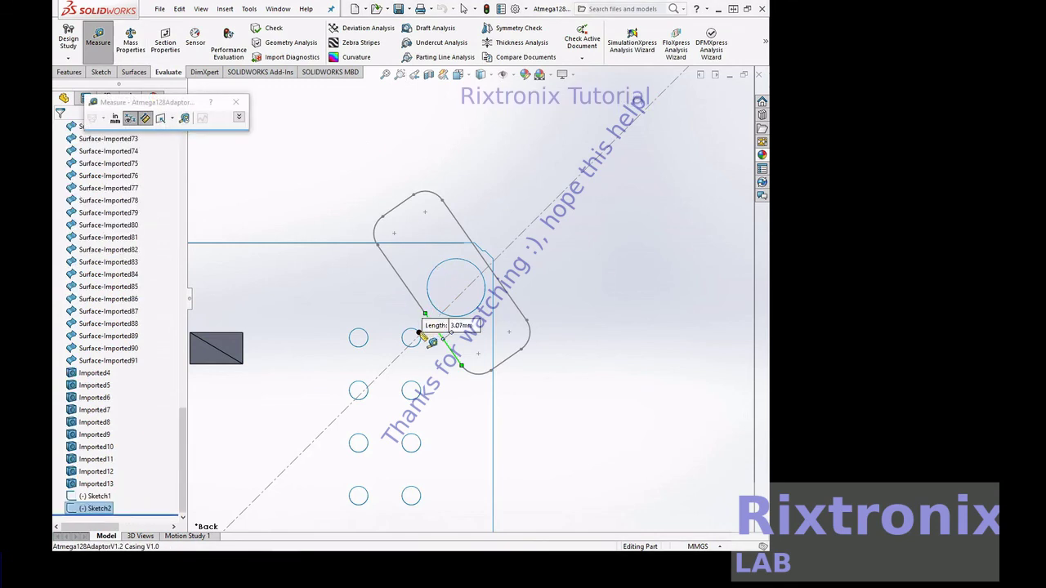
click(419, 332)
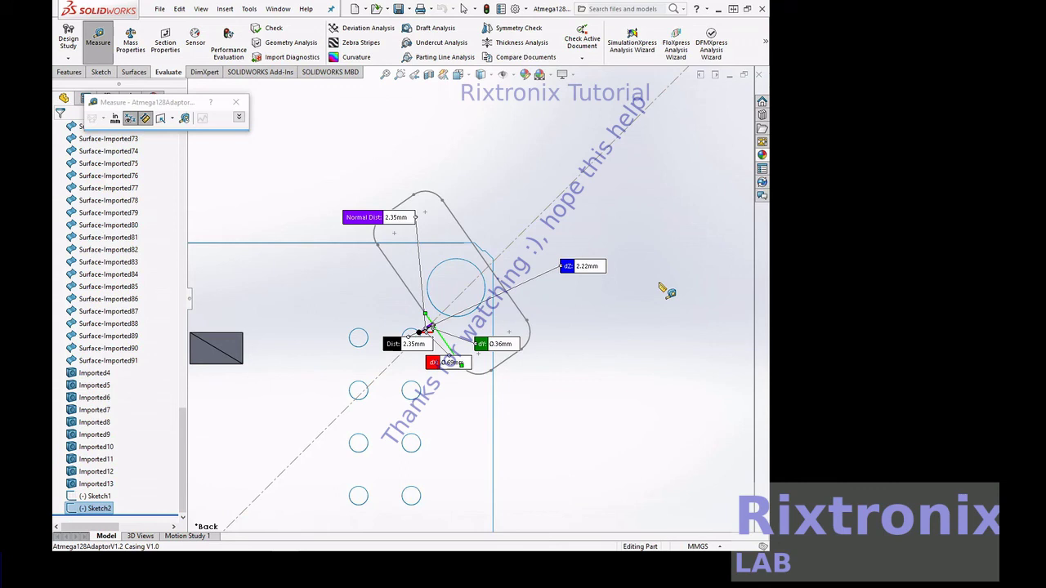